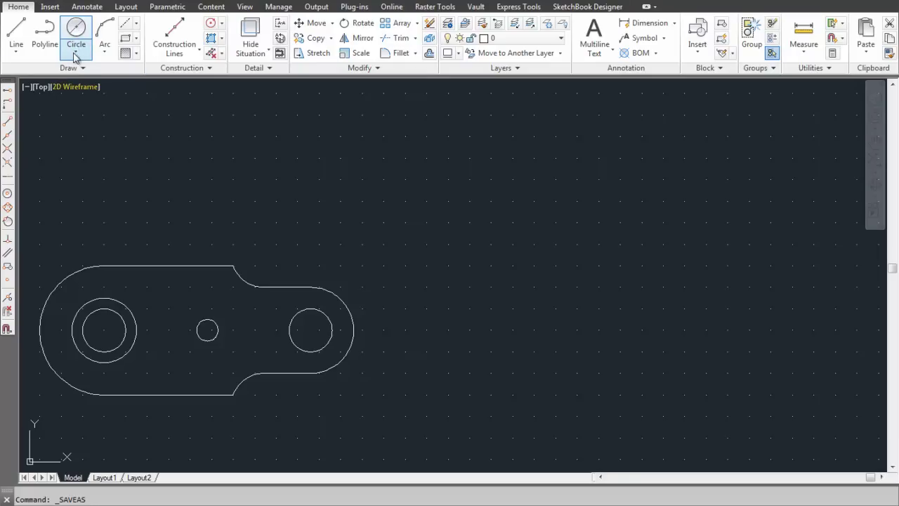
# Step: Draw a radius-30 circle centred at 230,50
pyautogui.click(76, 52)
pyautogui.click(97, 74)
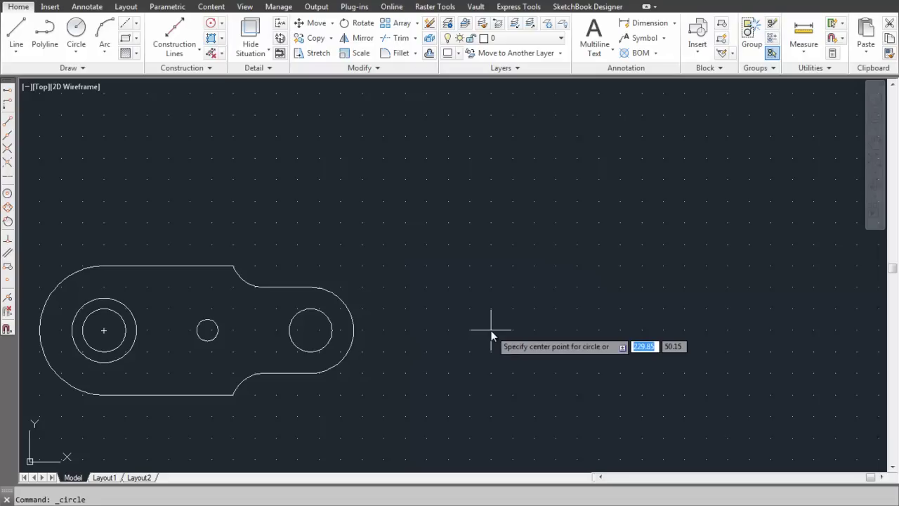
pyautogui.write('230')
pyautogui.press('Tab')
pyautogui.write('5')
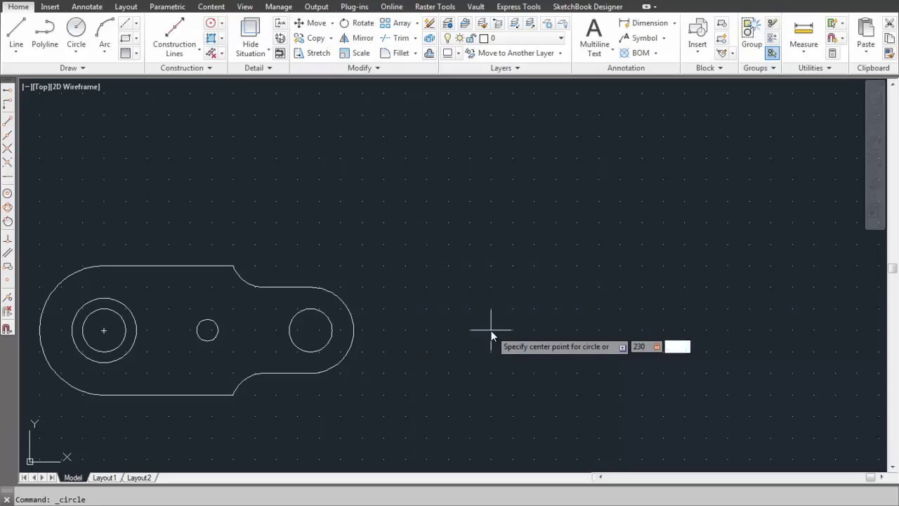
pyautogui.write('0')
pyautogui.press('Return')
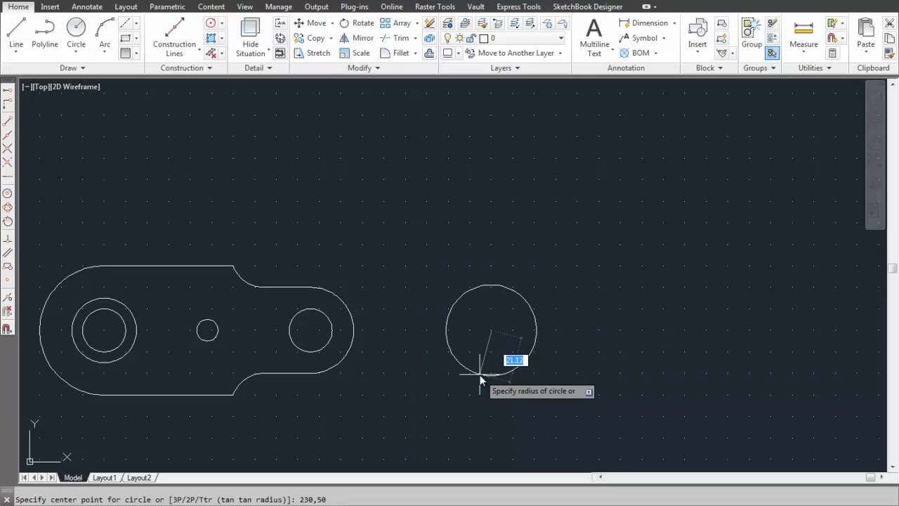
pyautogui.write('30')
pyautogui.press('Return')
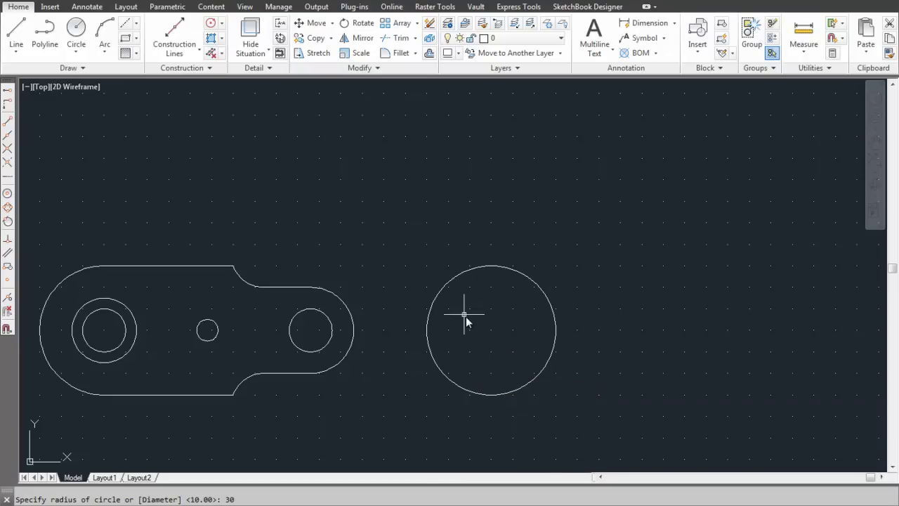
# Step: Add concentric circles of diameter 30, 20 and 10 on the same centre
pyautogui.click(76, 49)
pyautogui.click(91, 96)
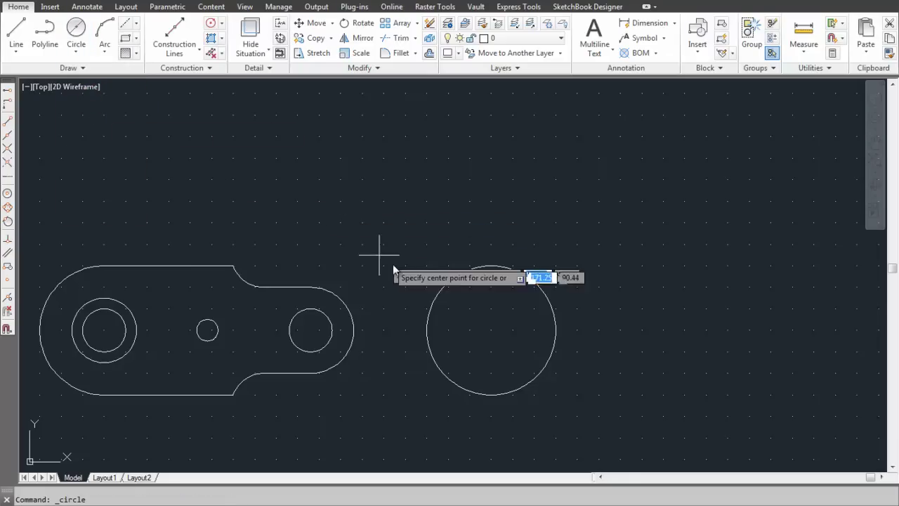
pyautogui.click(491, 329)
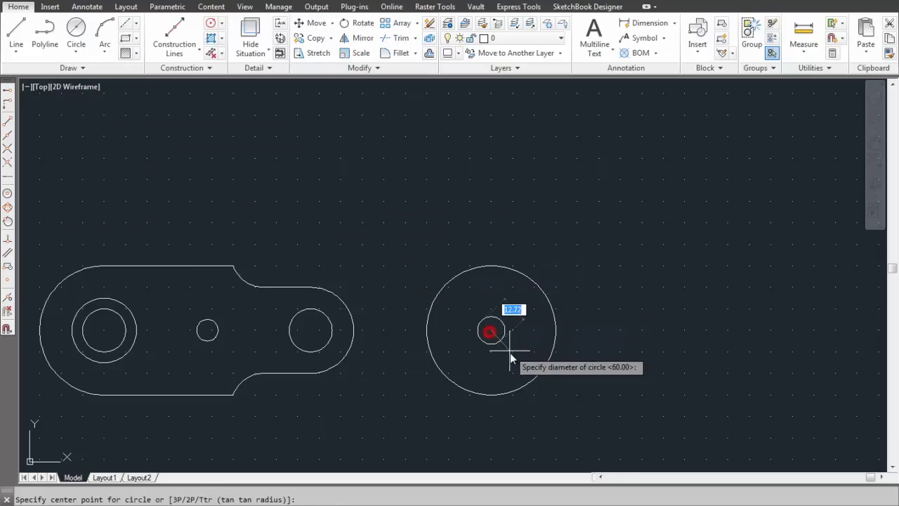
pyautogui.write('30')
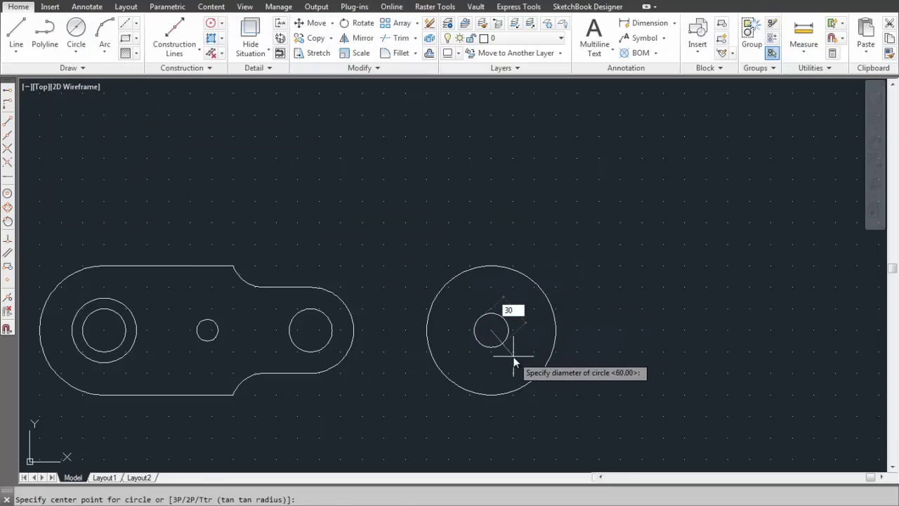
pyautogui.press('Return')
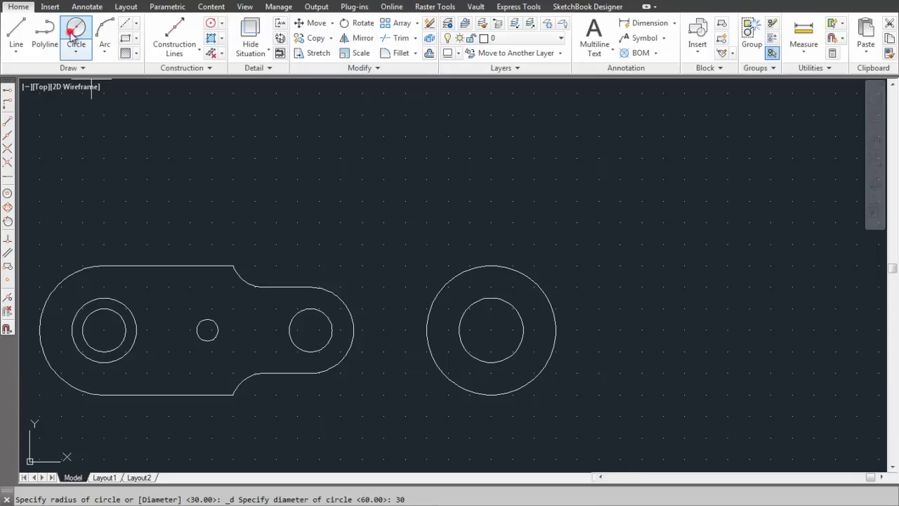
pyautogui.click(76, 29)
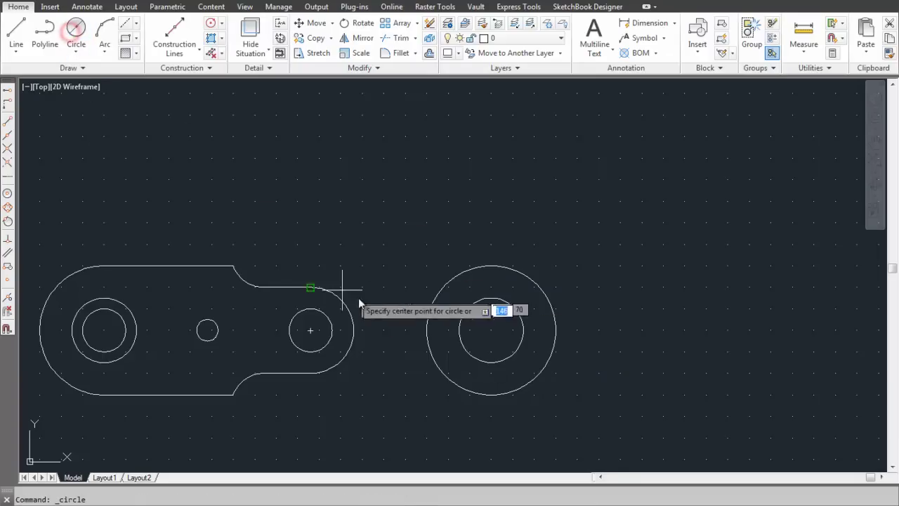
pyautogui.click(491, 329)
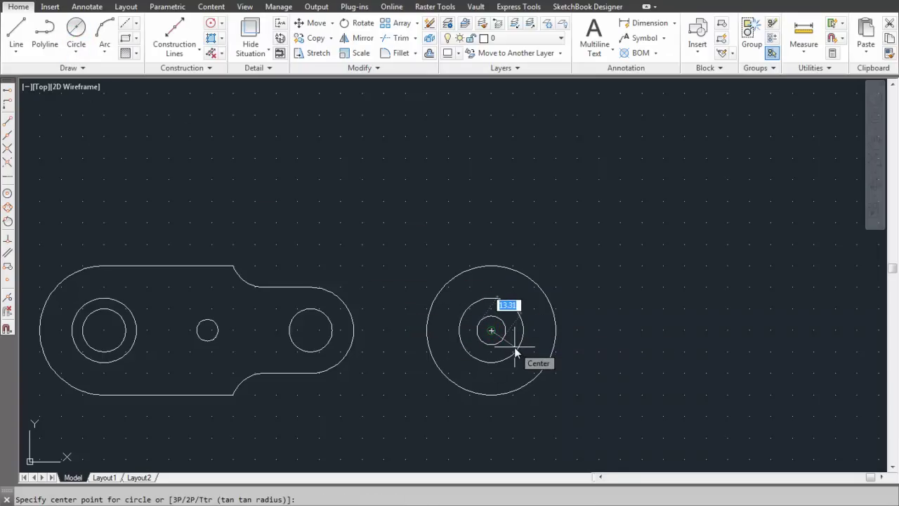
pyautogui.write('20')
pyautogui.press('Return')
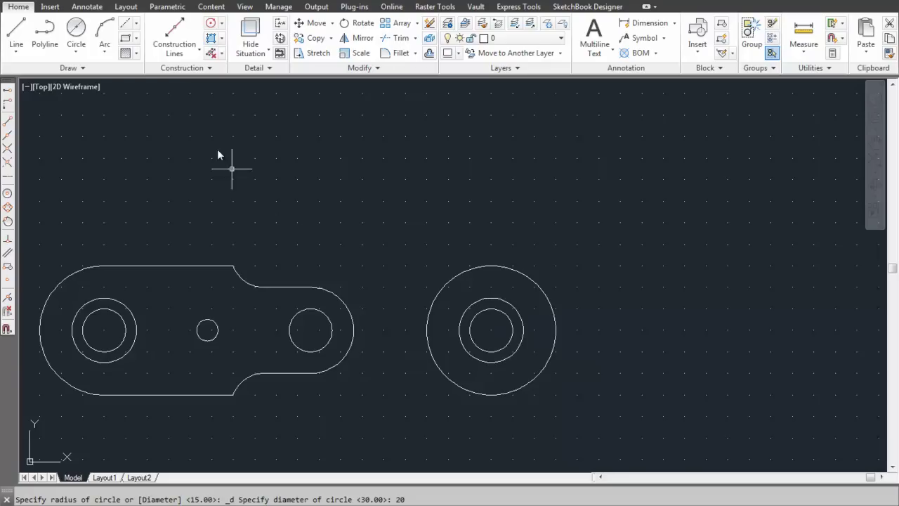
pyautogui.click(76, 29)
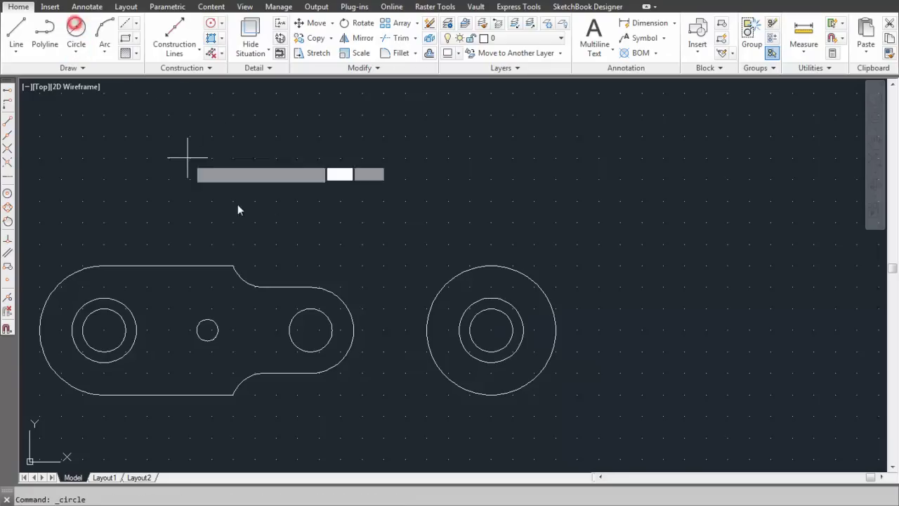
pyautogui.click(491, 330)
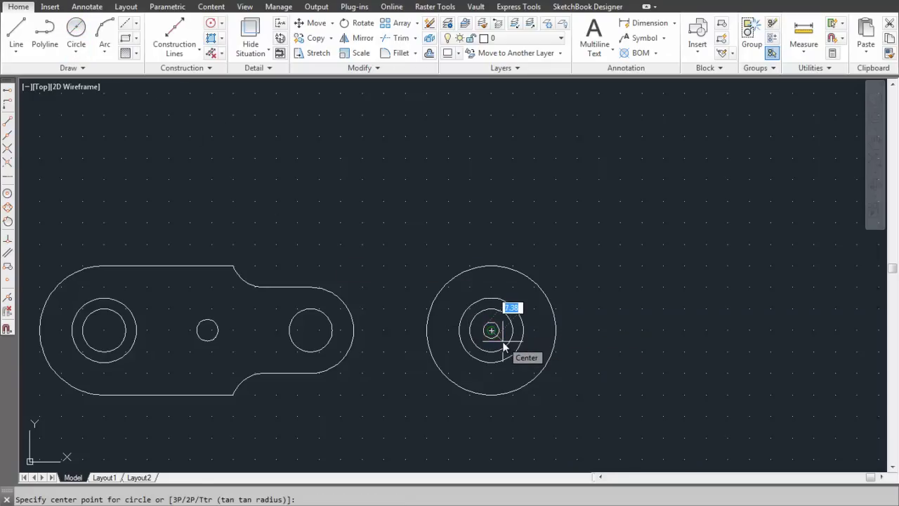
pyautogui.write('10')
pyautogui.press('Return')
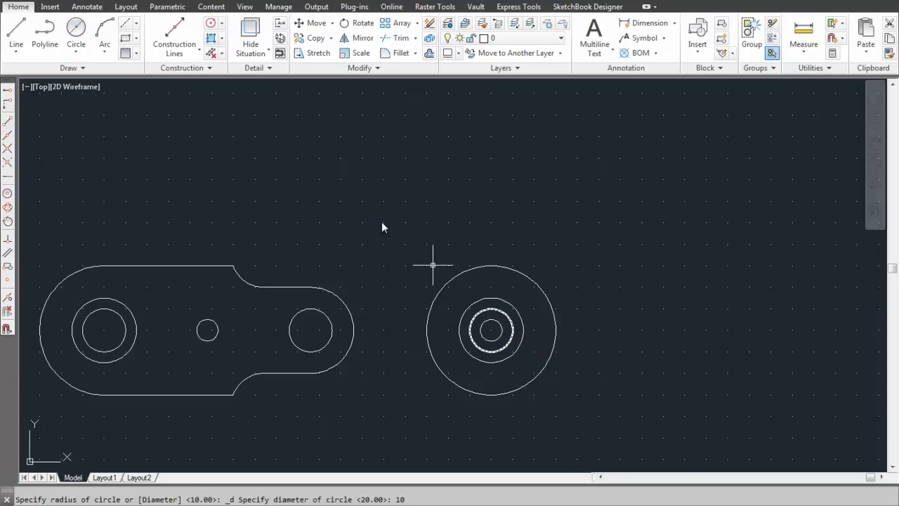
# Step: Move the diameter-10 circle from its centre by 48 units at angle 0
pyautogui.click(309, 23)
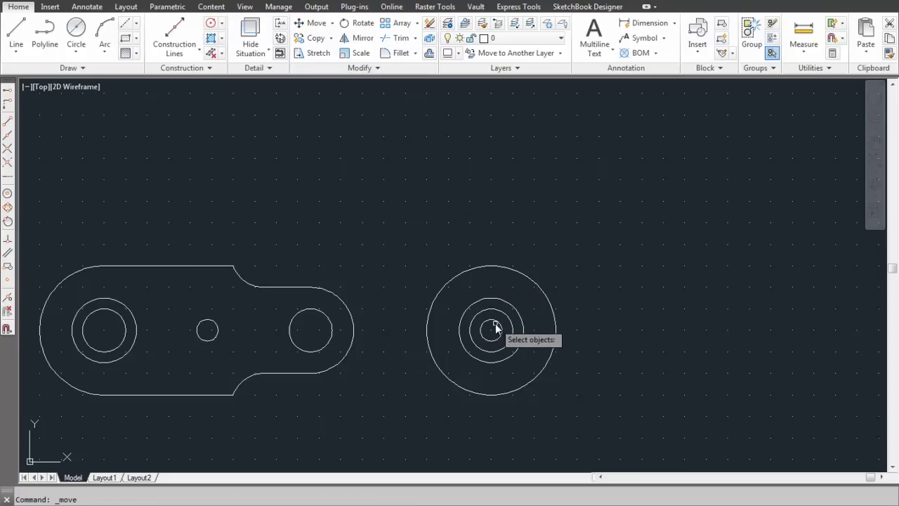
pyautogui.click(498, 324)
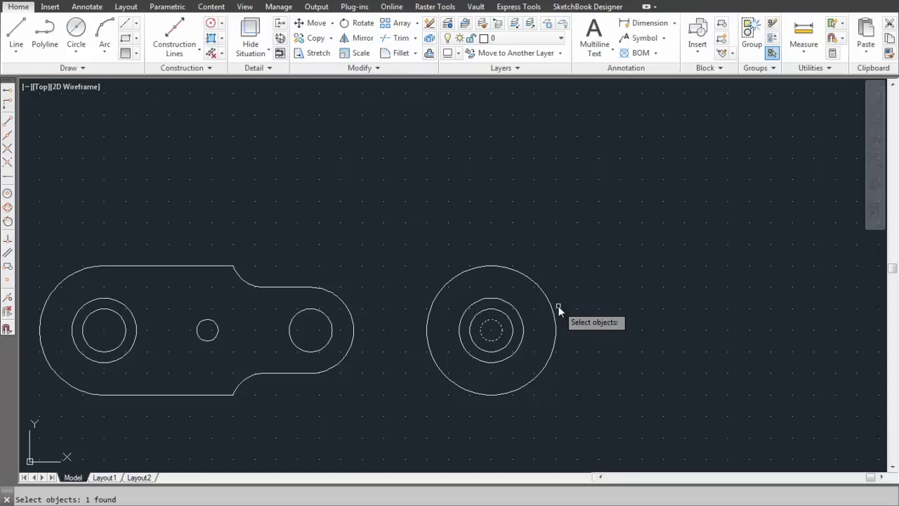
pyautogui.press('Return')
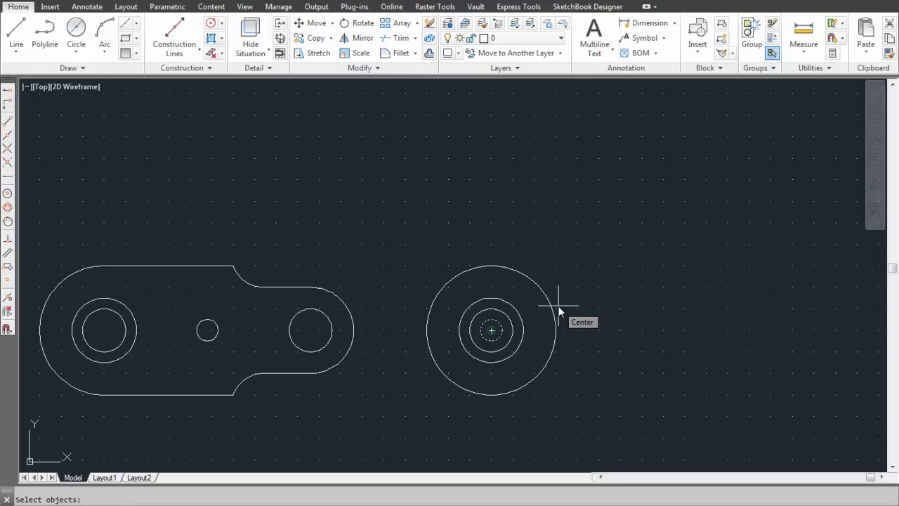
pyautogui.click(492, 330)
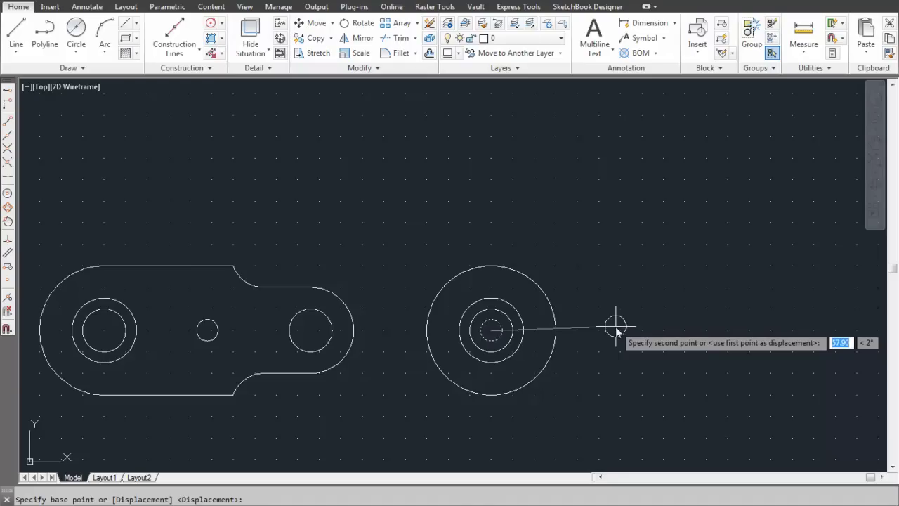
pyautogui.press('F8')
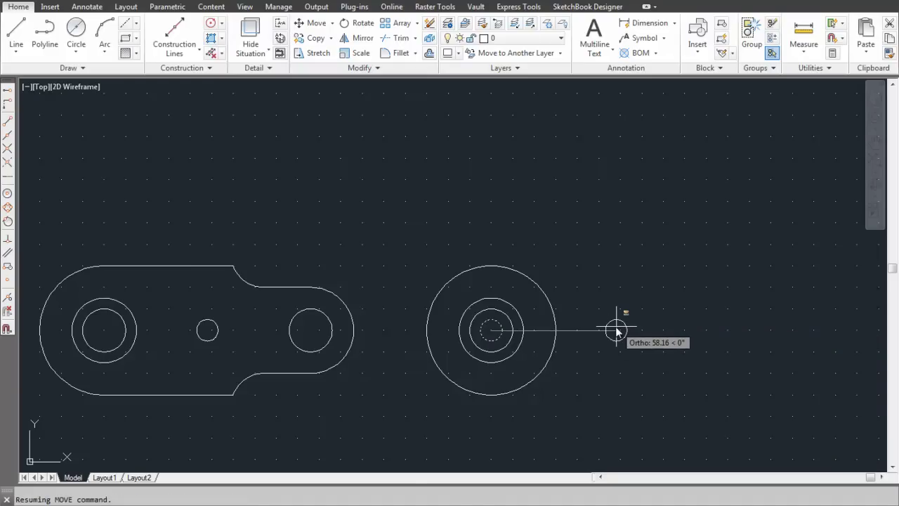
pyautogui.press('F8')
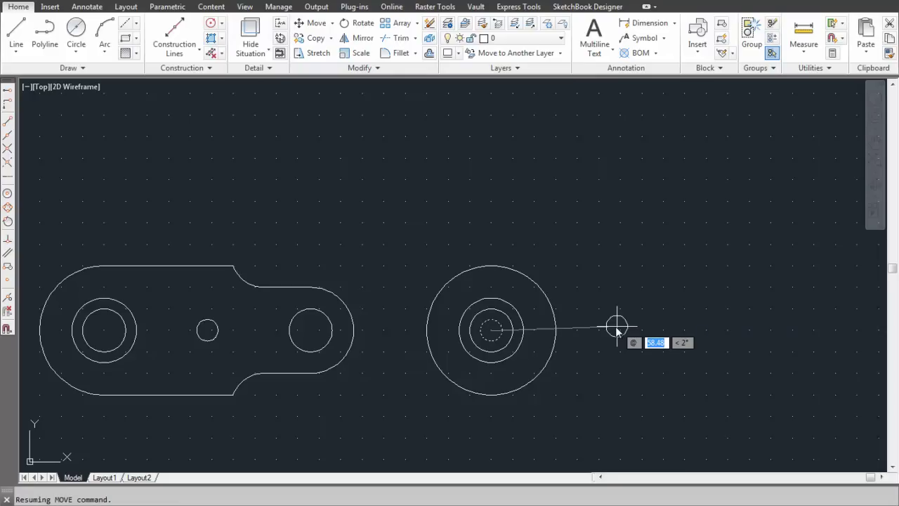
pyautogui.write('48')
pyautogui.press('Tab')
pyautogui.write('0')
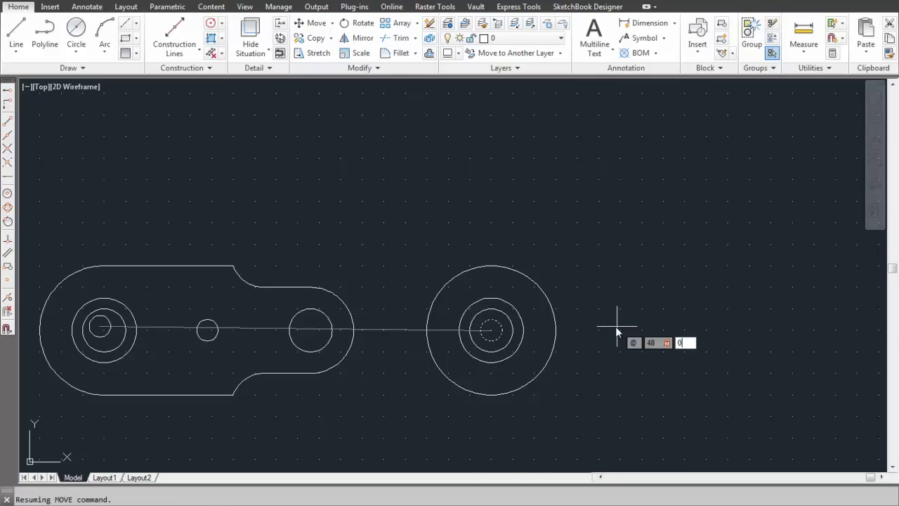
pyautogui.press('Return')
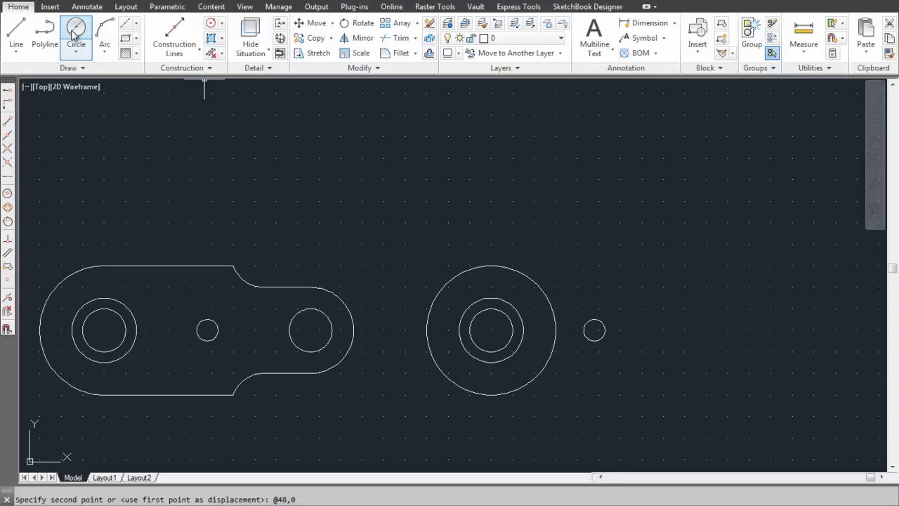
# Step: Draw another diameter-20 circle on the shared centre
pyautogui.click(73, 34)
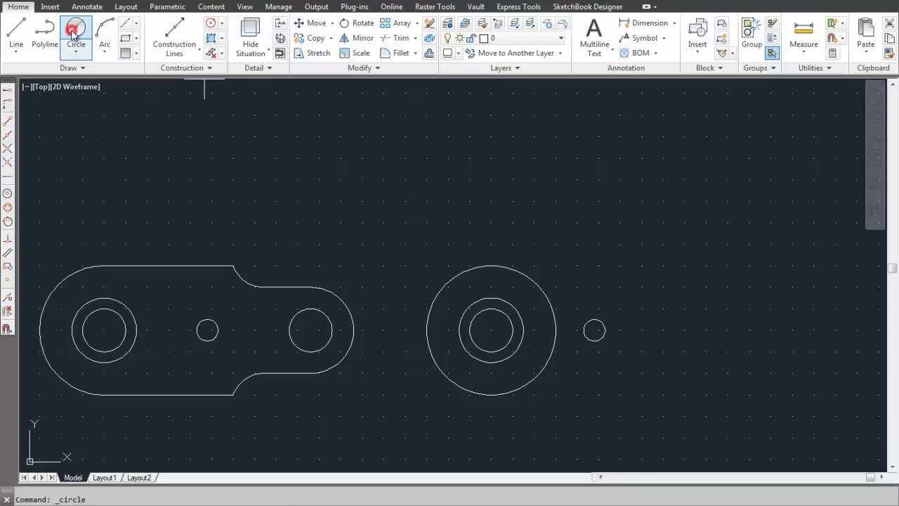
pyautogui.click(492, 330)
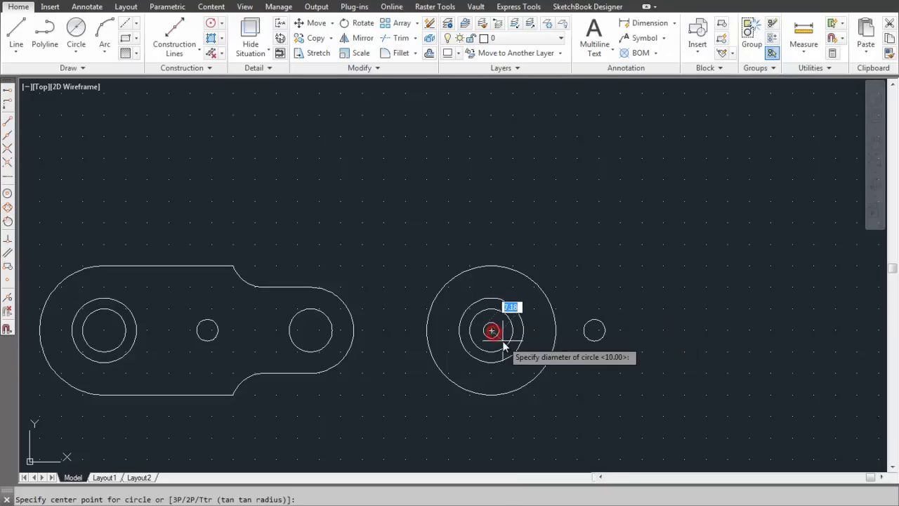
pyautogui.write('20')
pyautogui.press('Return')
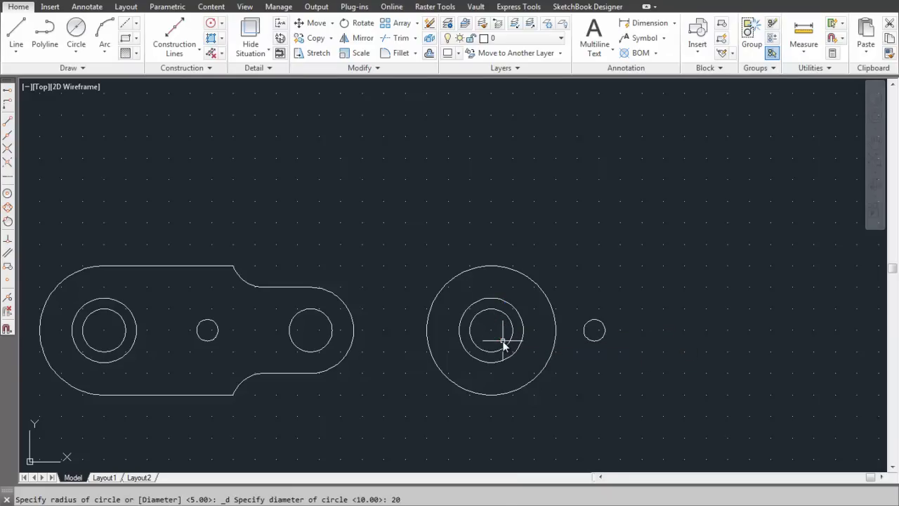
# Step: Move the new diameter-20 circle 96 units to the right at angle 0
pyautogui.click(311, 22)
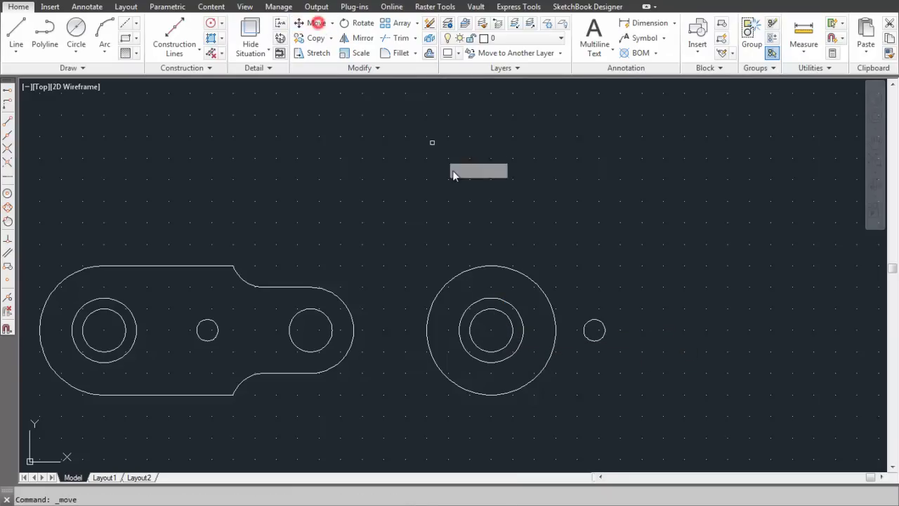
pyautogui.click(512, 329)
pyautogui.press('Return')
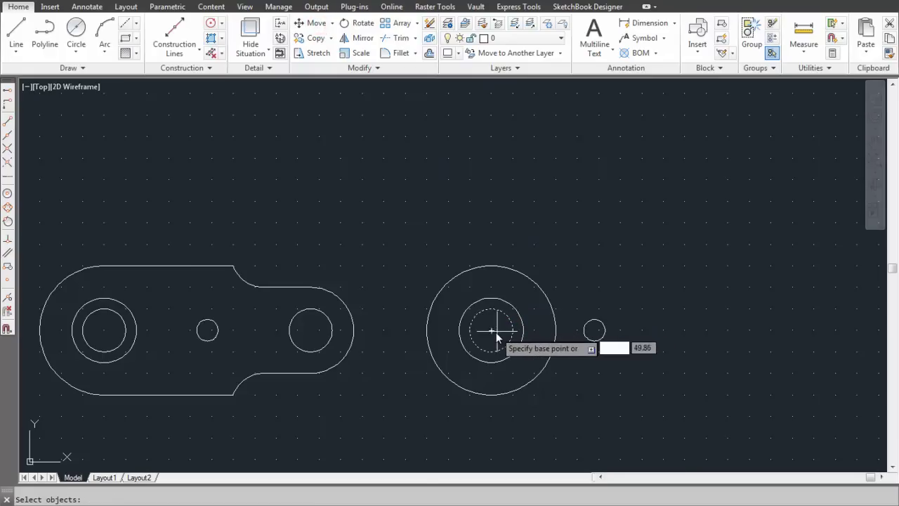
pyautogui.click(493, 330)
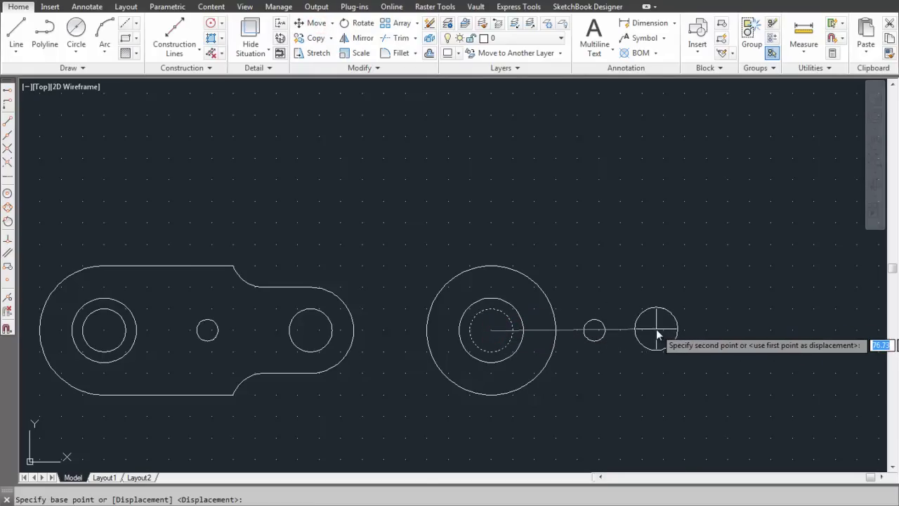
pyautogui.press('F8')
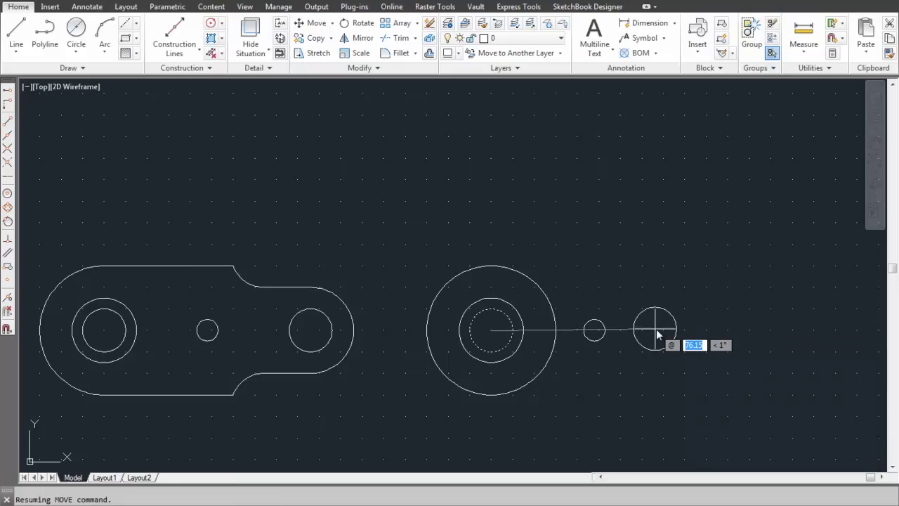
pyautogui.write('96')
pyautogui.press('Tab')
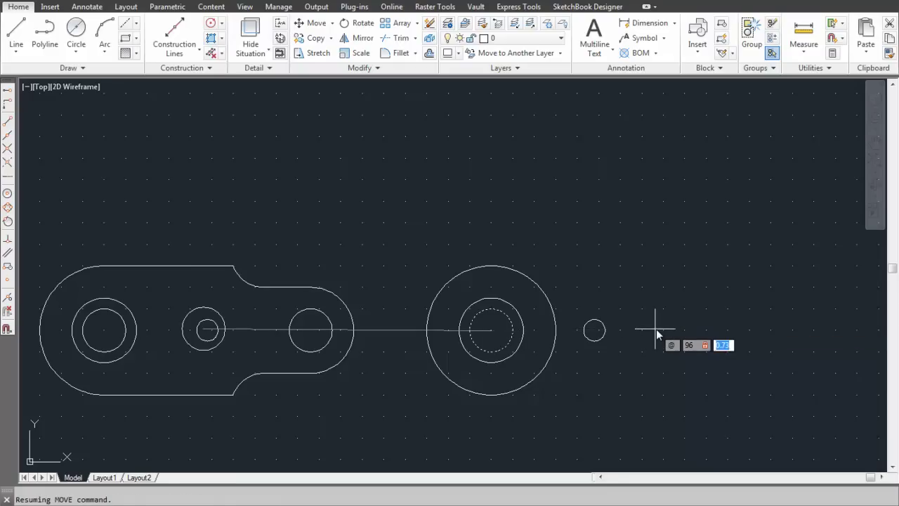
pyautogui.write('0')
pyautogui.press('Return')
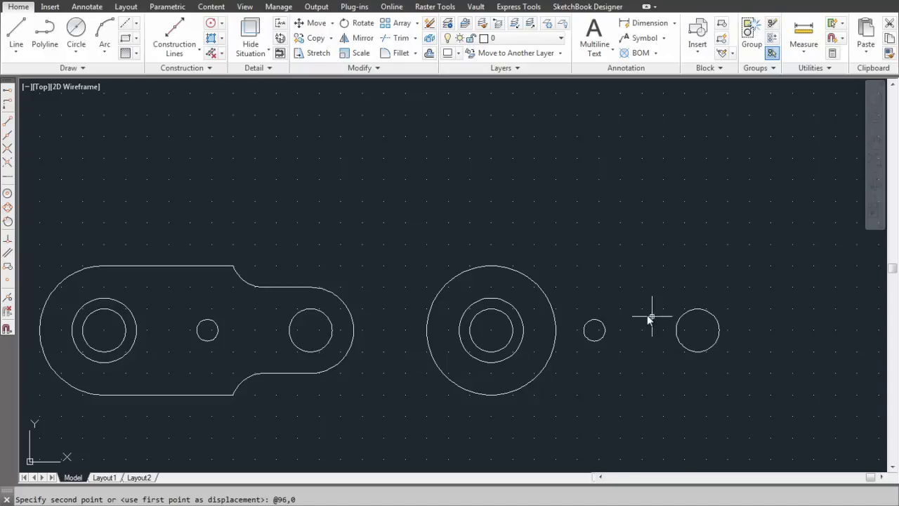
# Step: Draw a radius-20 circle centred on the shifted diameter-20 circle
pyautogui.click(82, 58)
pyautogui.click(88, 75)
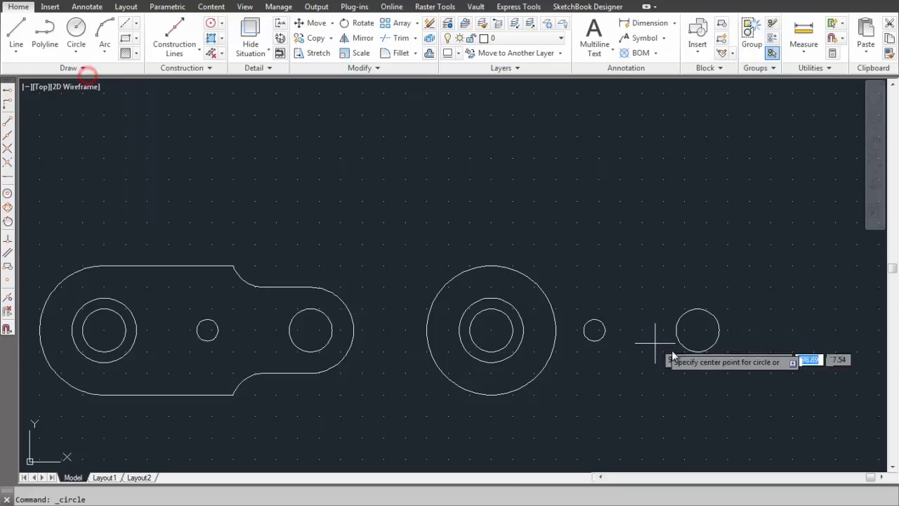
pyautogui.click(697, 330)
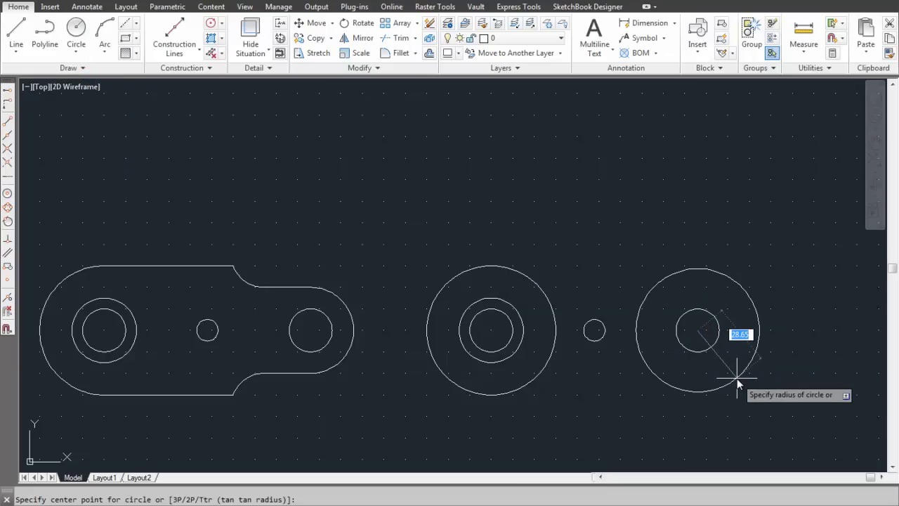
pyautogui.write('20')
pyautogui.press('Return')
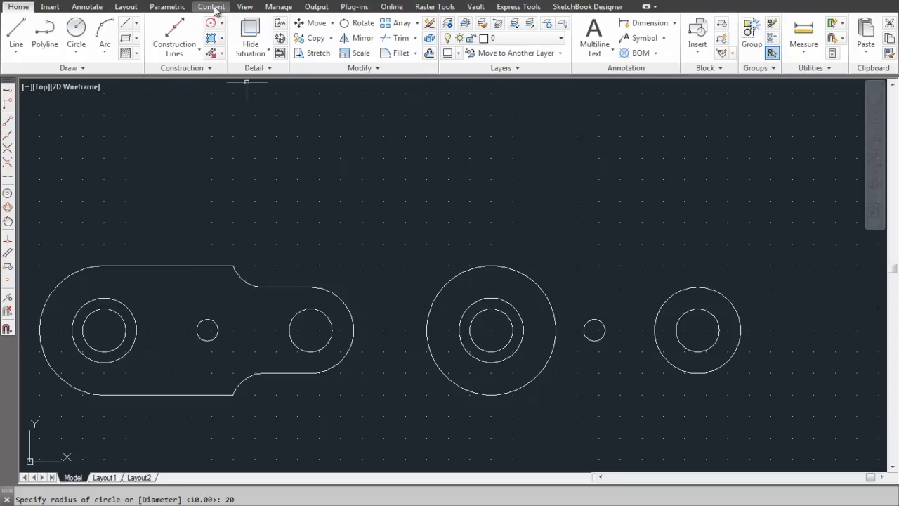
# Step: Draw a 60-unit horizontal line rightward from the big circle's top tangent point
pyautogui.click(245, 6)
pyautogui.click(647, 53)
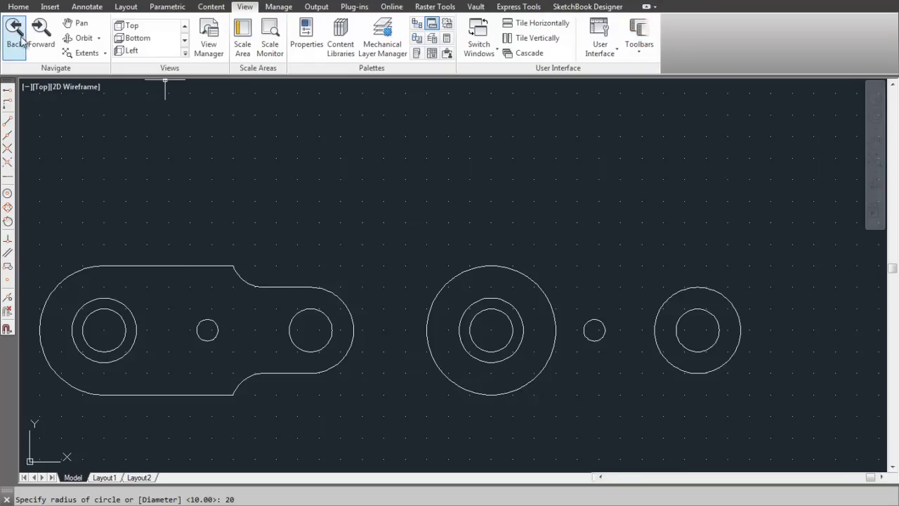
pyautogui.click(18, 7)
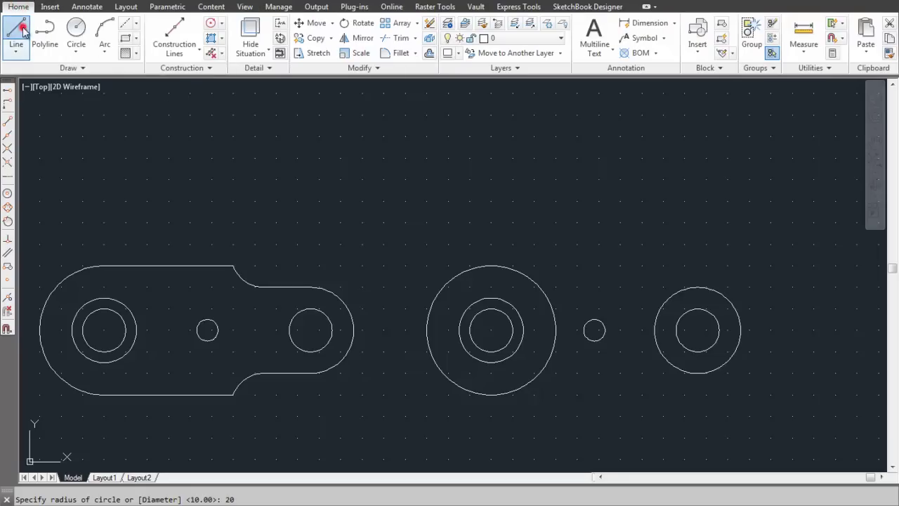
pyautogui.click(22, 27)
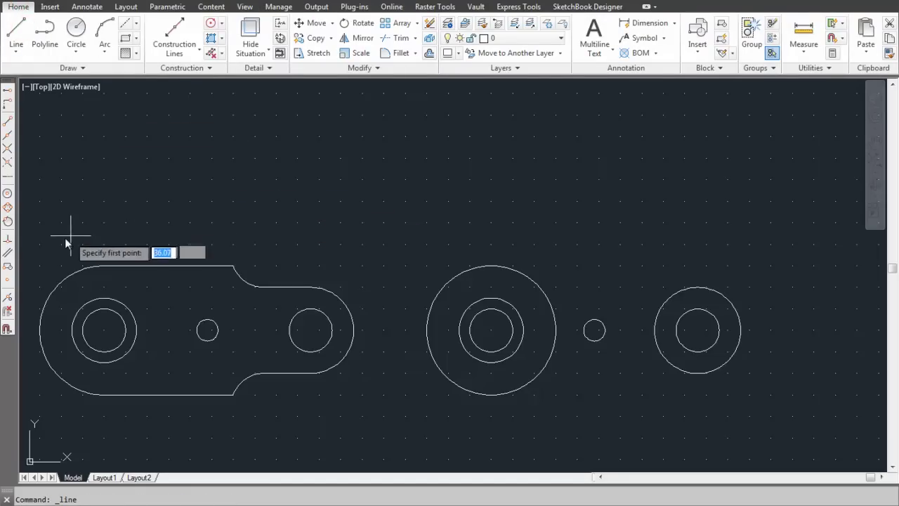
pyautogui.click(6, 224)
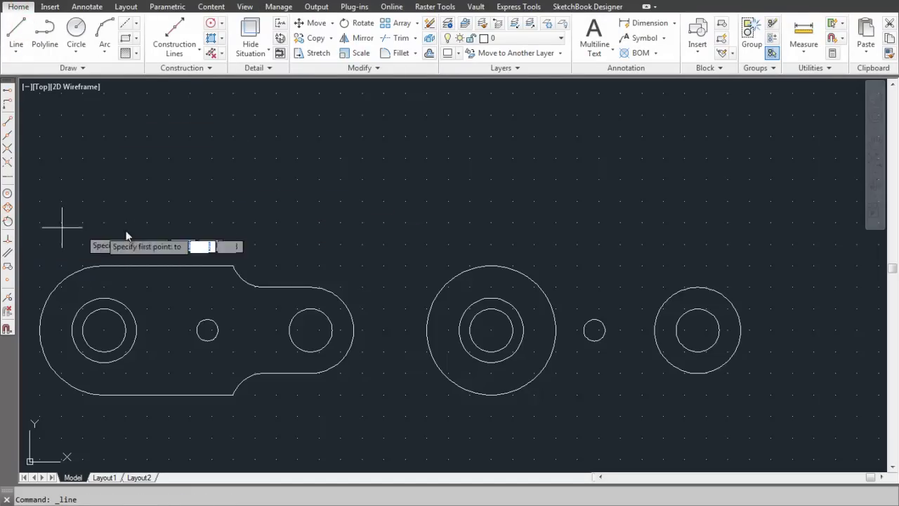
pyautogui.click(489, 271)
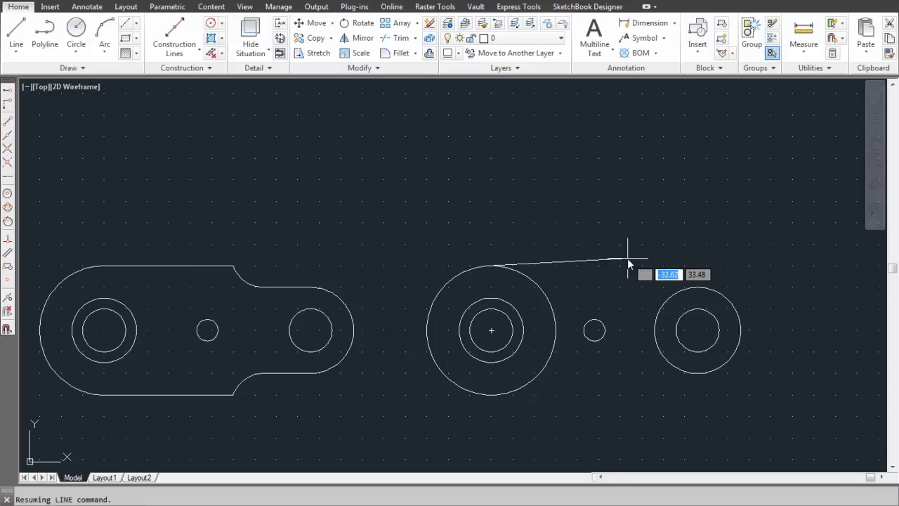
pyautogui.write('60')
pyautogui.press('Tab')
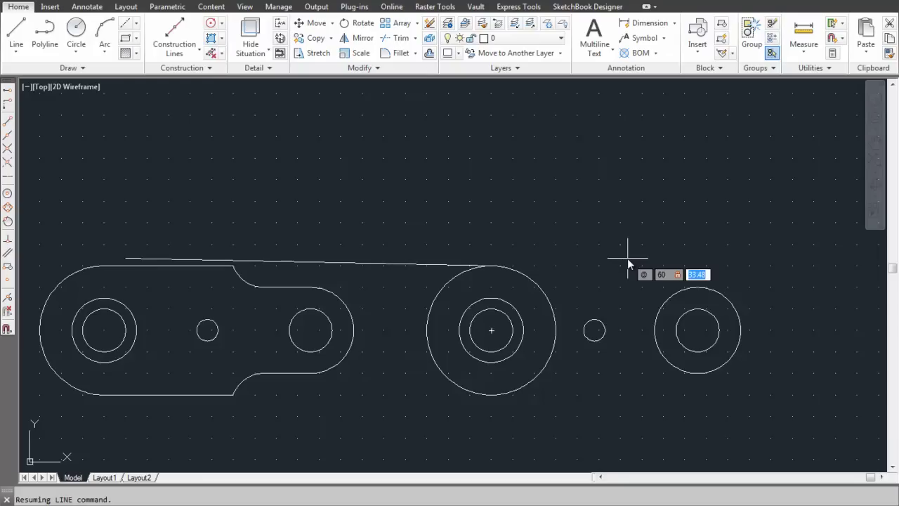
pyautogui.write('0')
pyautogui.press('Return')
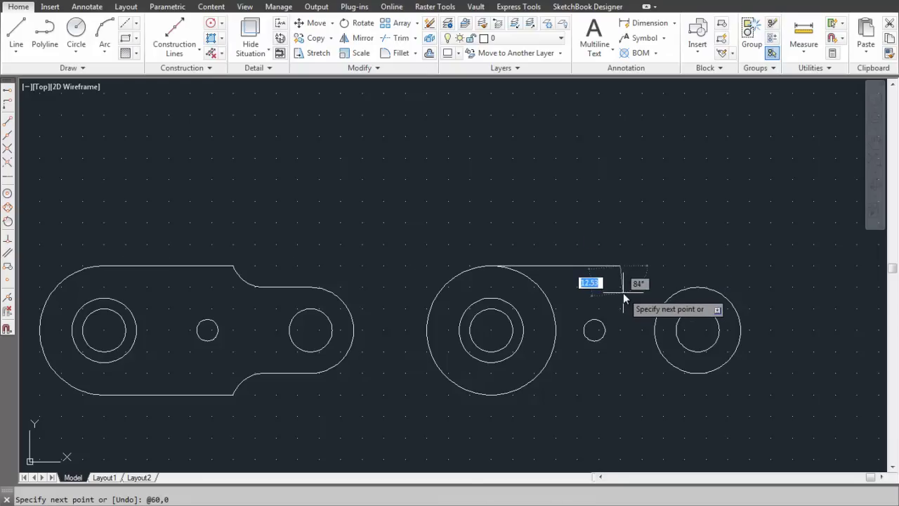
pyautogui.press('Escape')
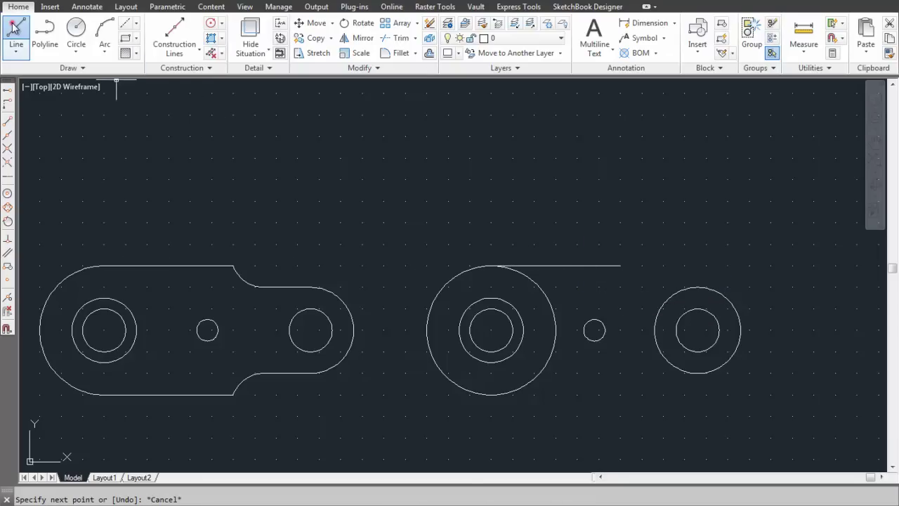
# Step: Draw a matching 60-unit horizontal line from the big circle's bottom tangent point
pyautogui.click(14, 27)
pyautogui.click(8, 221)
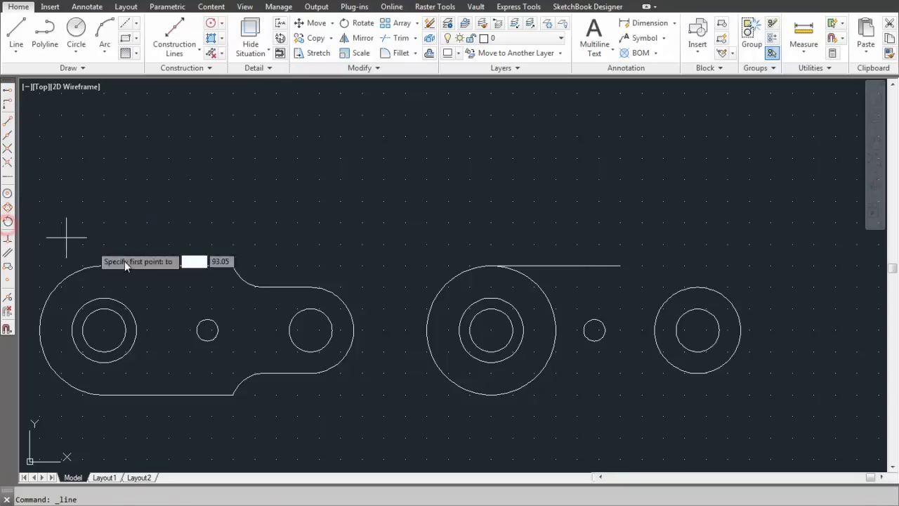
pyautogui.click(492, 395)
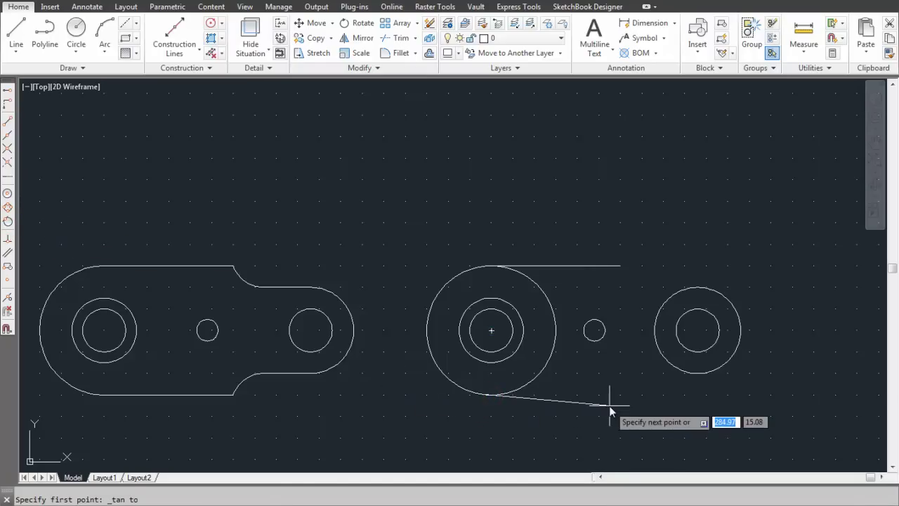
pyautogui.write('@60')
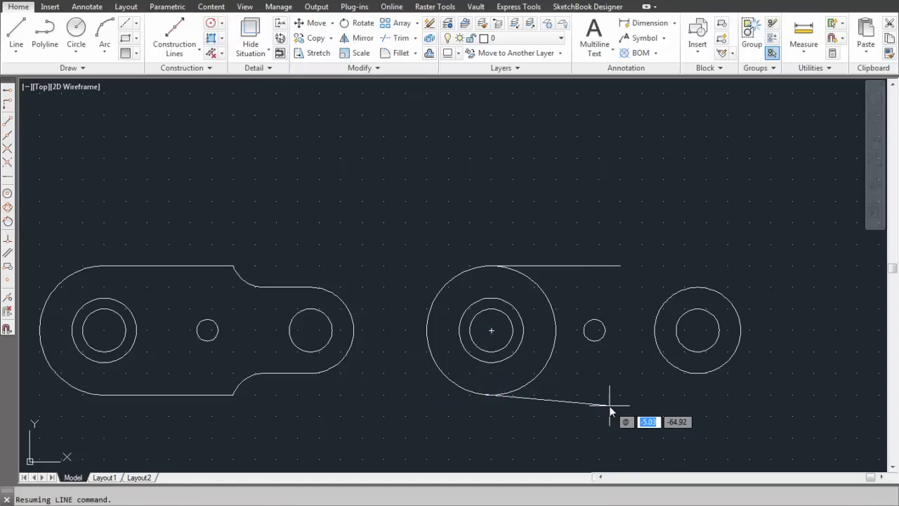
pyautogui.press('Tab')
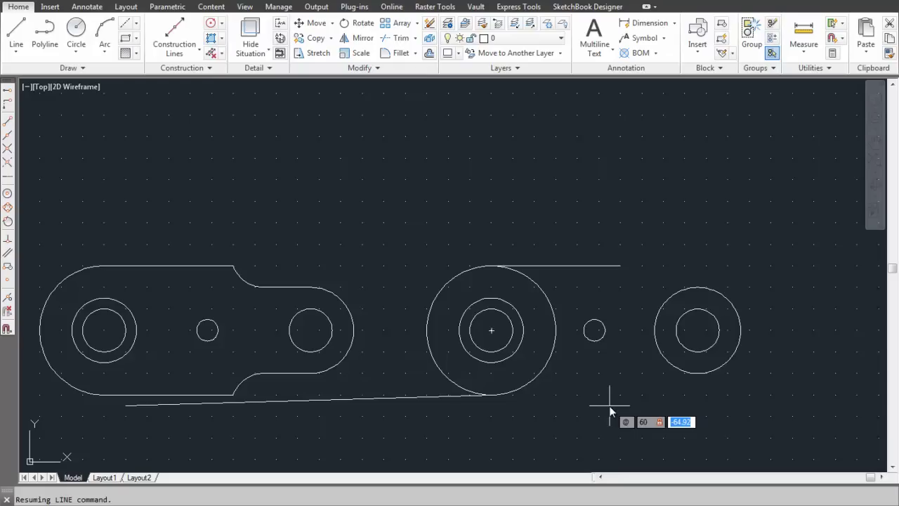
pyautogui.write('0')
pyautogui.press('Return')
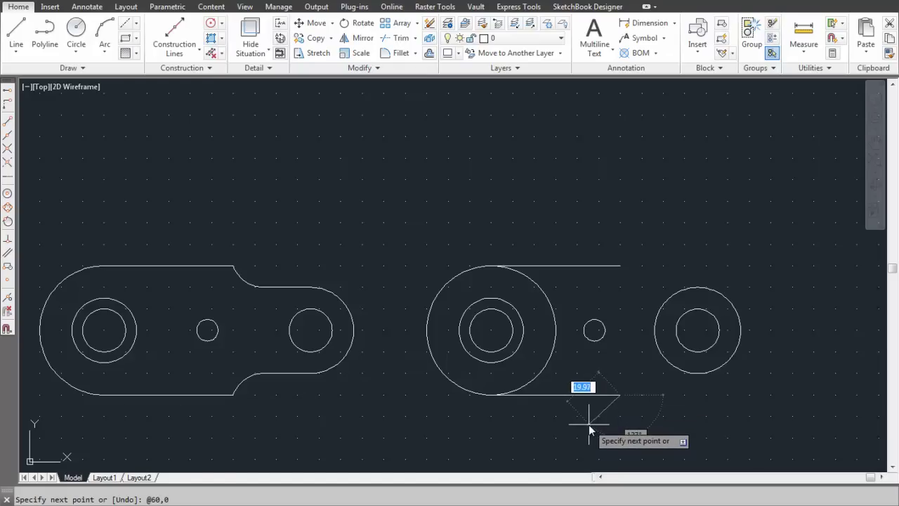
pyautogui.press('Escape')
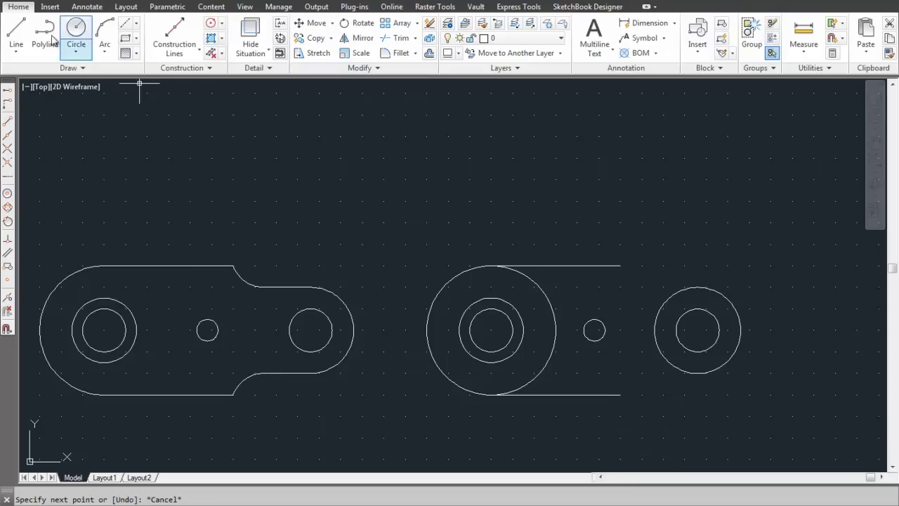
# Step: Draw a 50-unit line leftward from the right circle's lower tangent, undoing a wrong segment
pyautogui.click(17, 29)
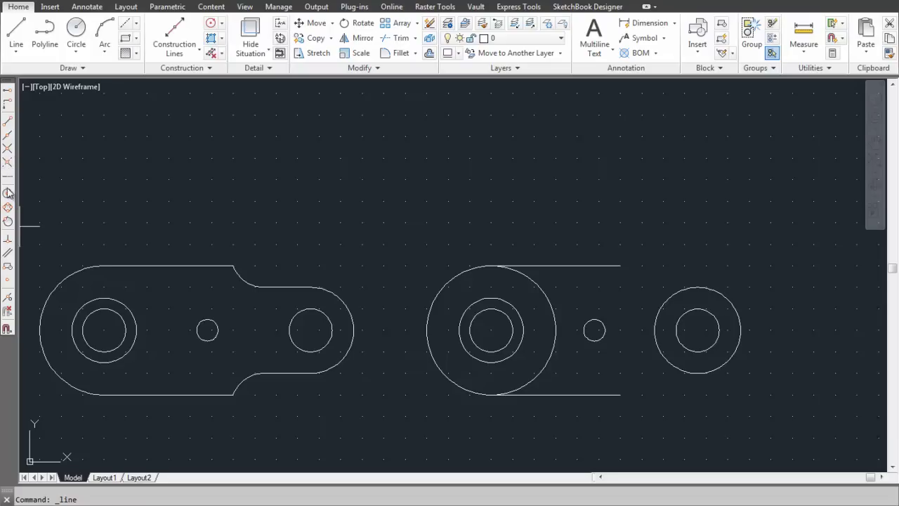
pyautogui.click(7, 222)
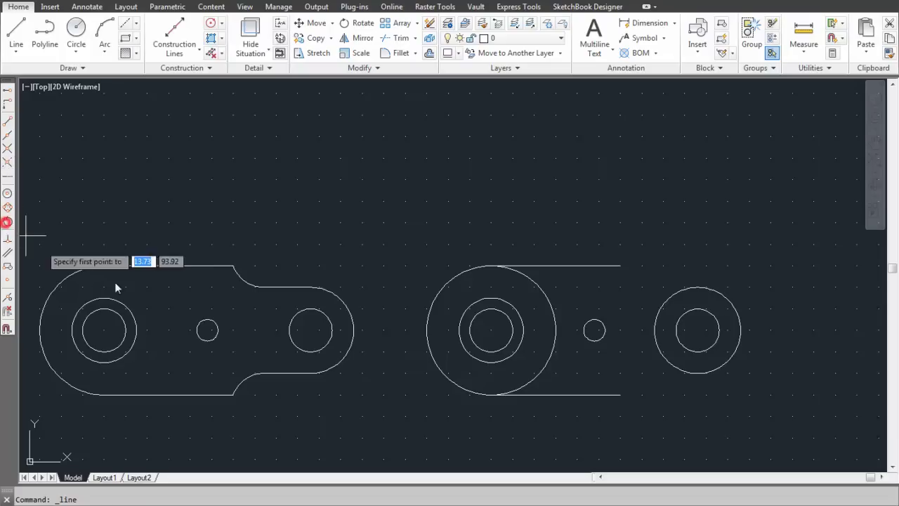
pyautogui.click(698, 375)
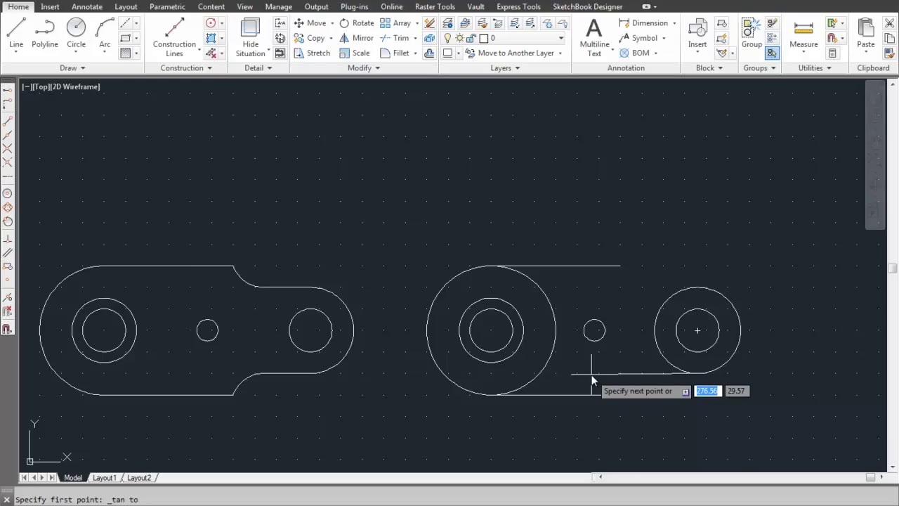
pyautogui.write('-50')
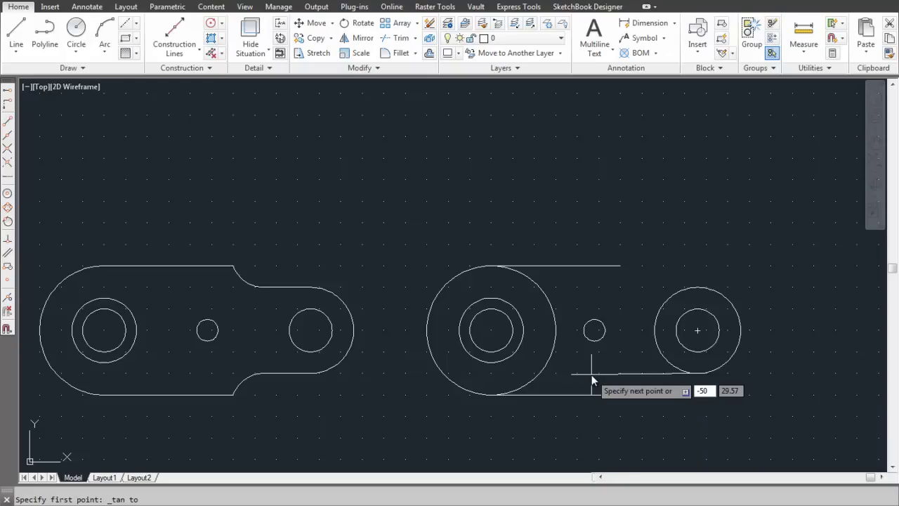
pyautogui.press('Tab')
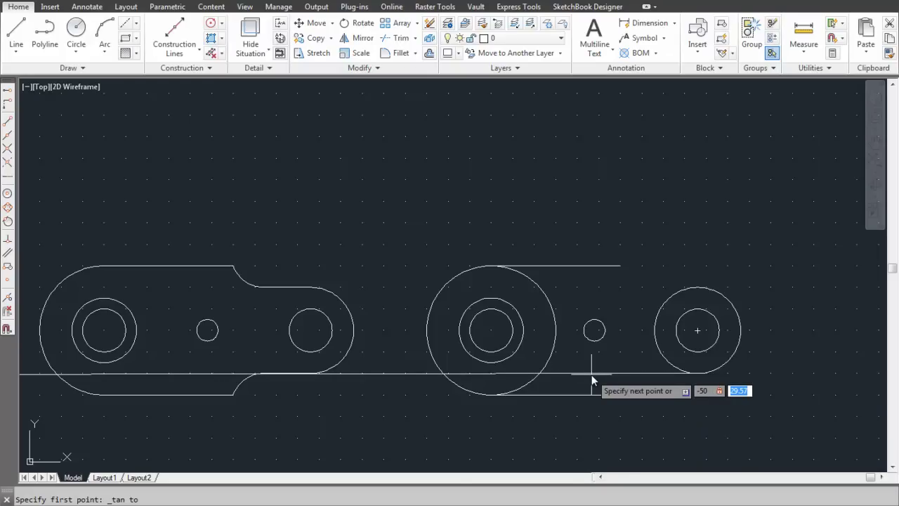
pyautogui.press('Tab')
pyautogui.write('@')
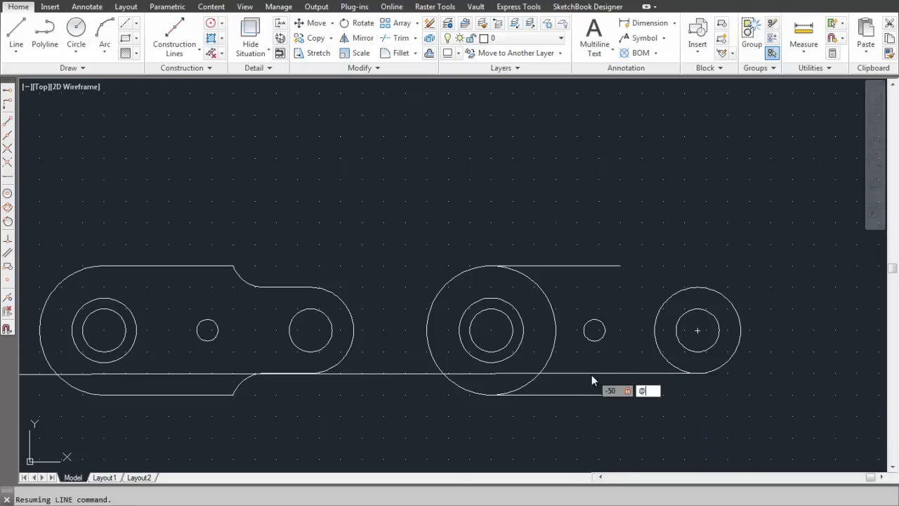
pyautogui.write('-50')
pyautogui.press('BackSpace')
pyautogui.press('BackSpace')
pyautogui.press('BackSpace')
pyautogui.press('BackSpace')
pyautogui.press('Return')
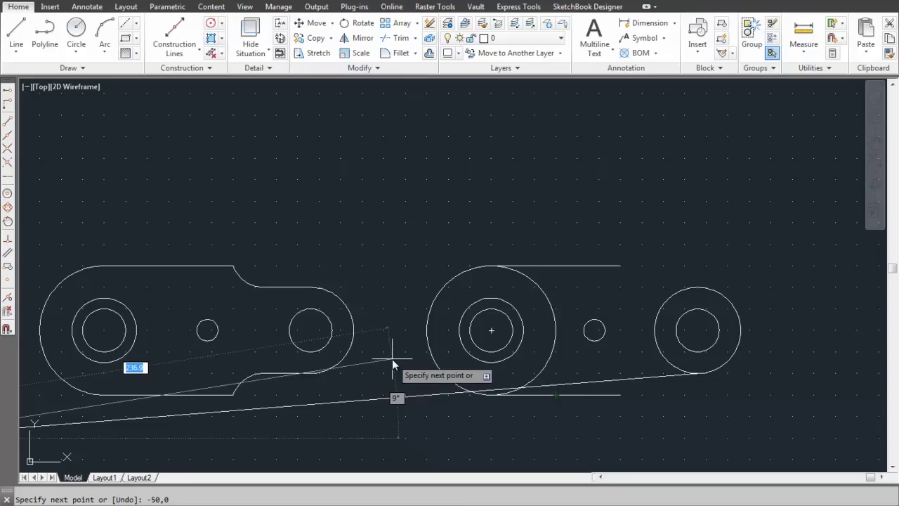
pyautogui.hotkey('ctrl', 'z')
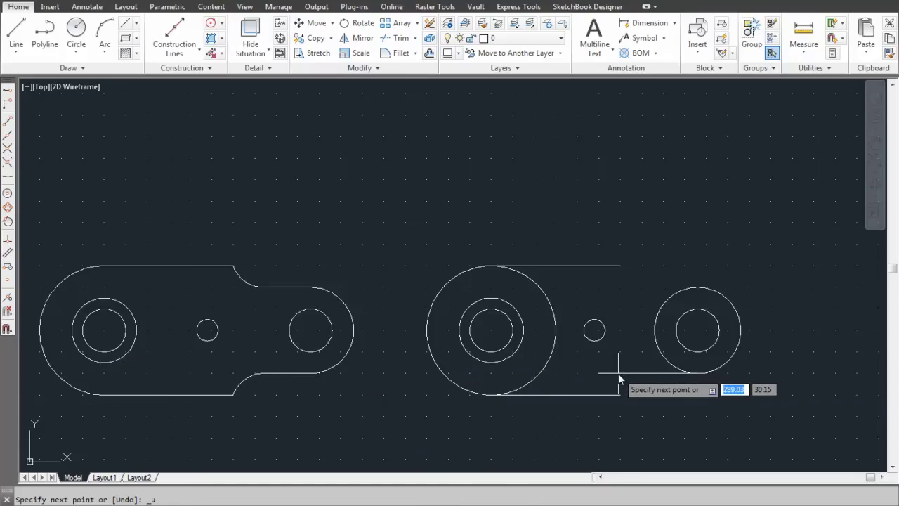
pyautogui.write('@-5')
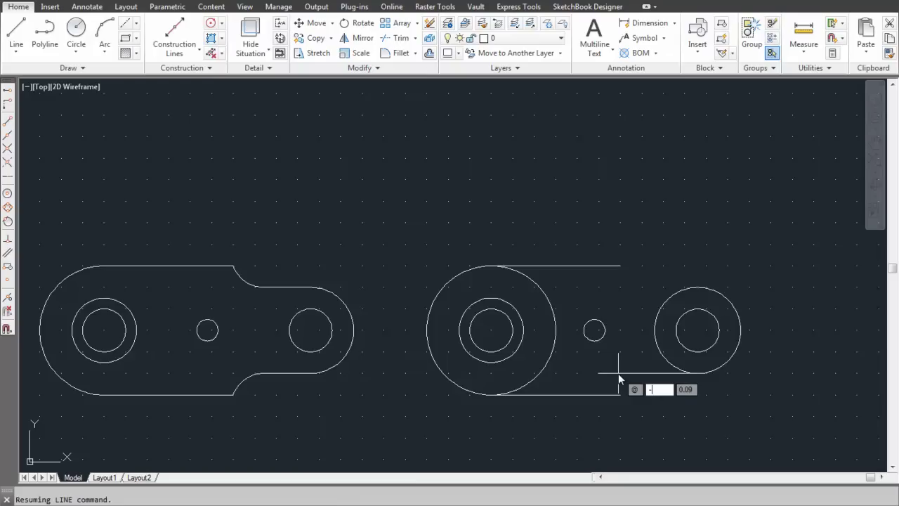
pyautogui.write('0')
pyautogui.press('Tab')
pyautogui.write('0')
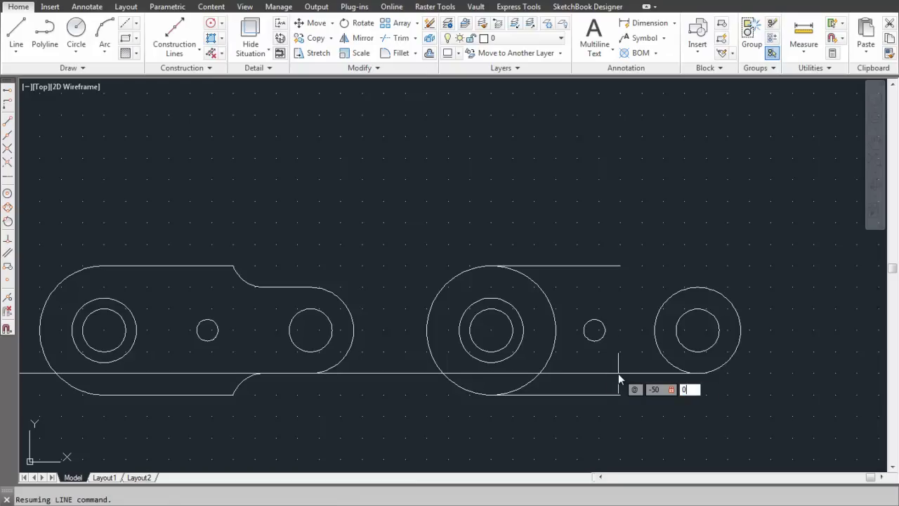
pyautogui.press('Return')
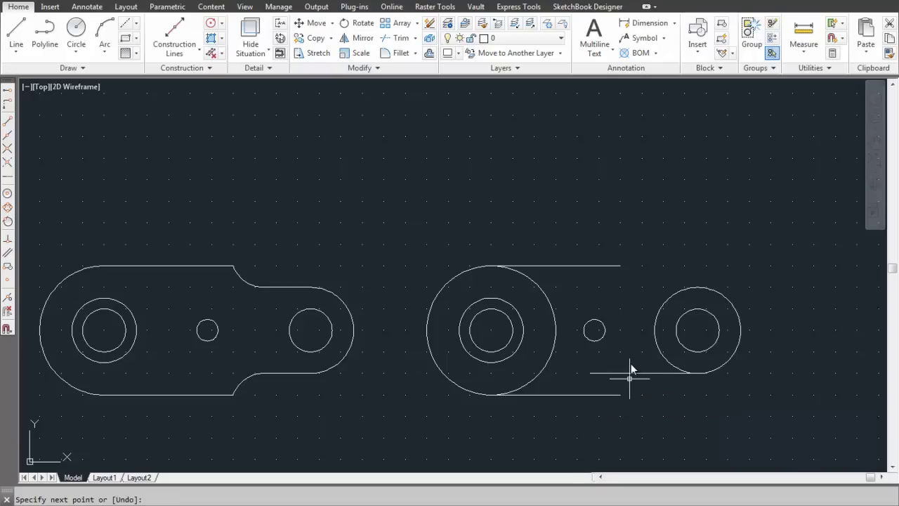
# Step: Draw a line @-50,0 from the right circle's top tangent point
pyautogui.click(16, 48)
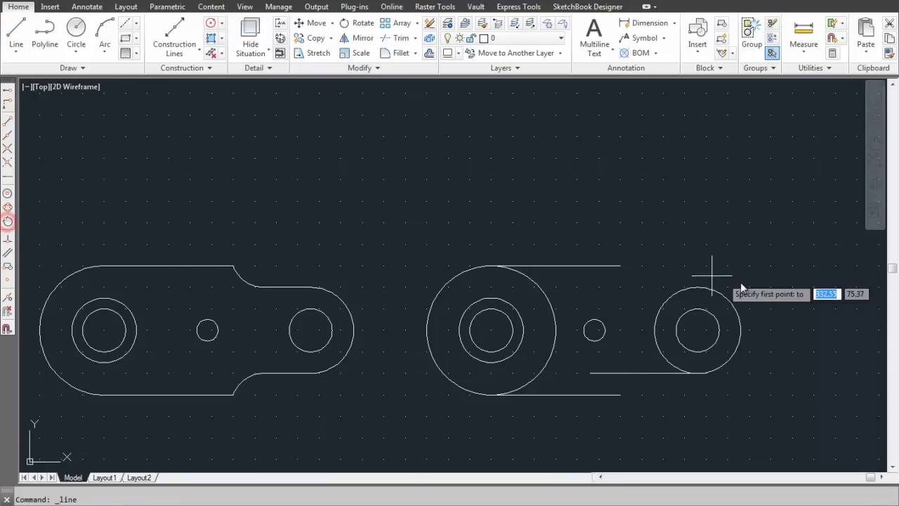
pyautogui.click(699, 289)
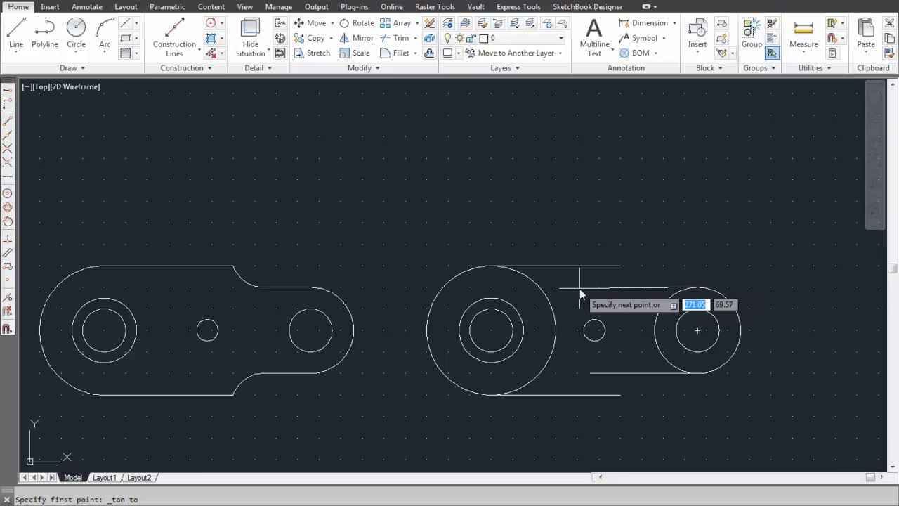
pyautogui.write('@-50')
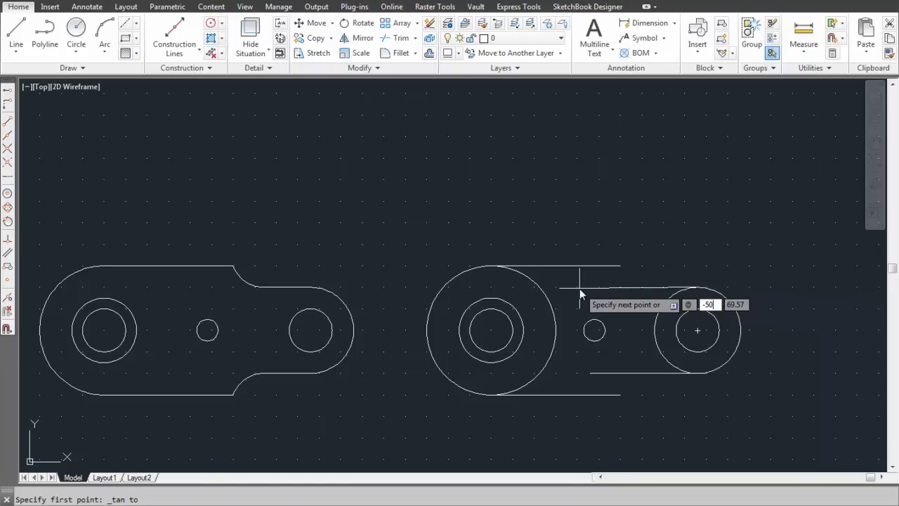
pyautogui.write(',0')
pyautogui.press('Return')
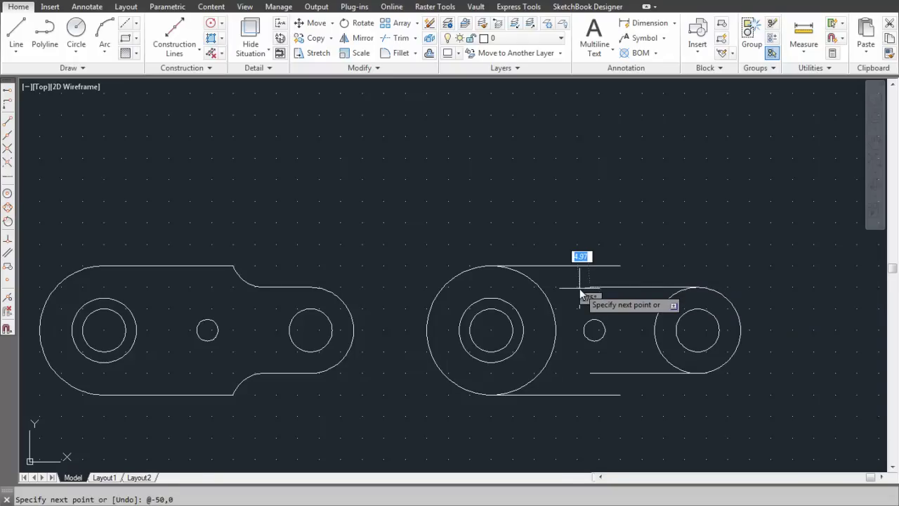
pyautogui.press('Escape')
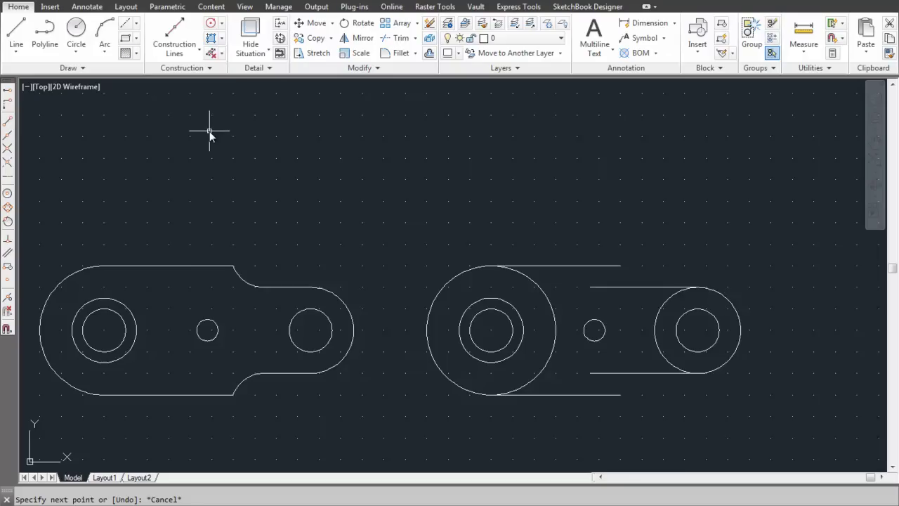
# Step: Copy the short top tangent line from the circle's top quadrant, 15 units upward
pyautogui.click(328, 39)
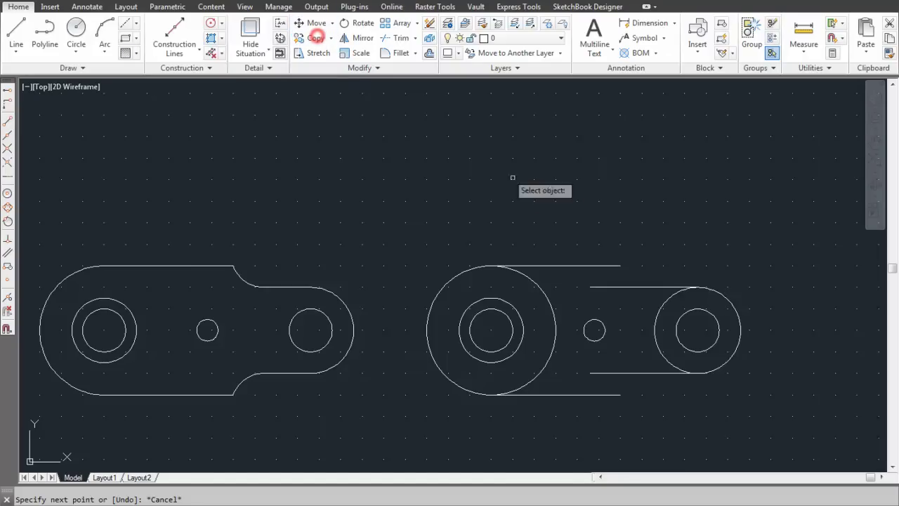
pyautogui.click(622, 285)
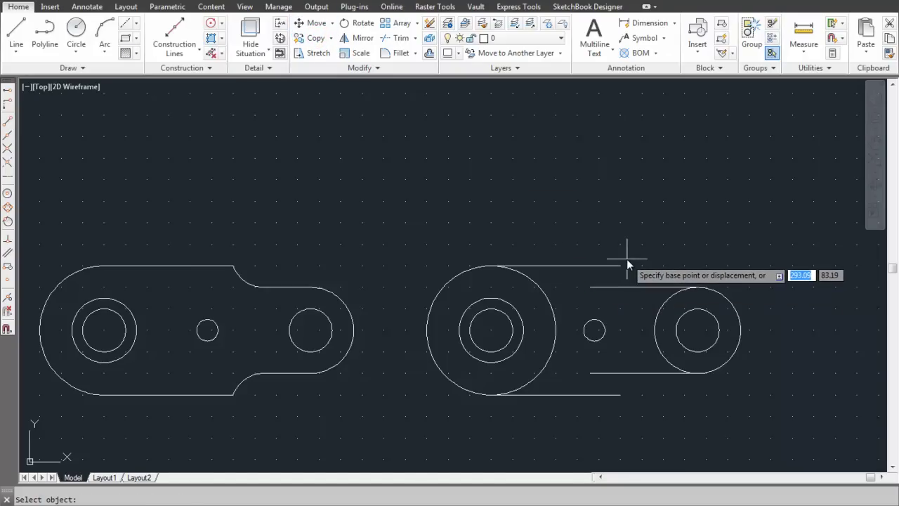
pyautogui.click(698, 287)
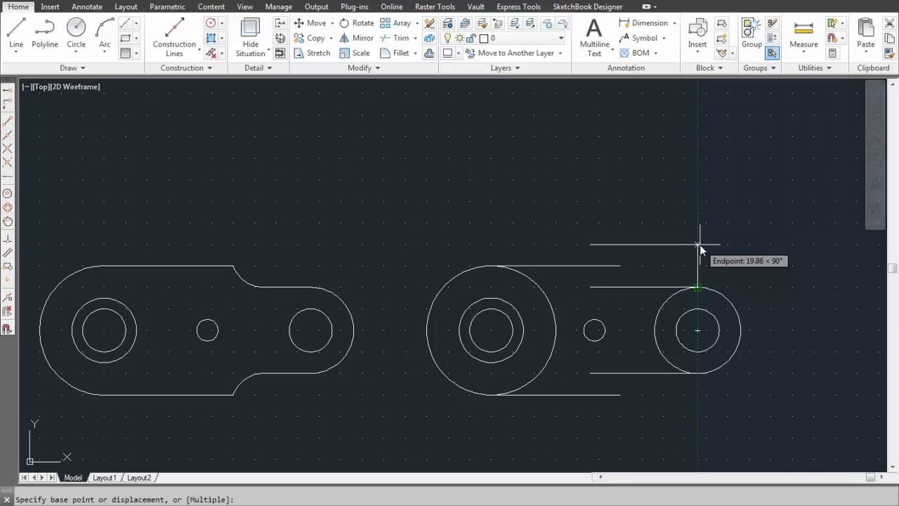
pyautogui.press('F12')
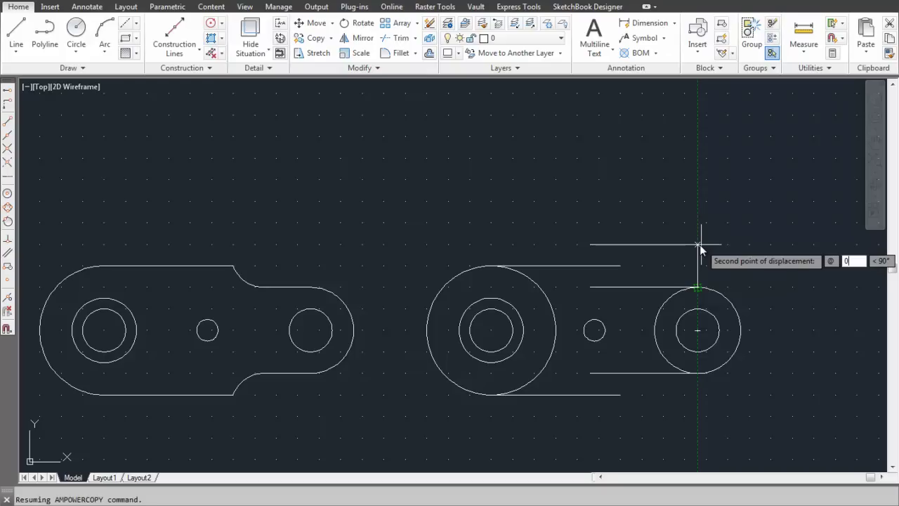
pyautogui.press('Tab')
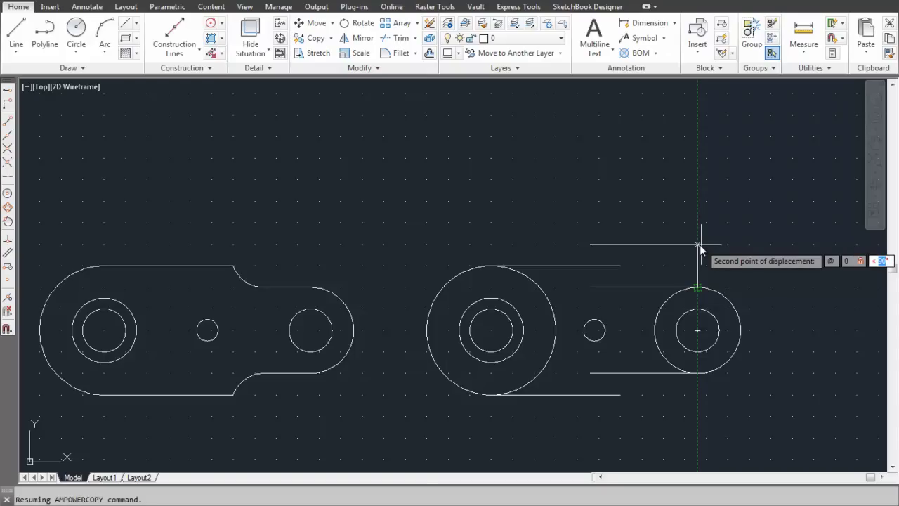
pyautogui.press('BackSpace')
pyautogui.press('Tab')
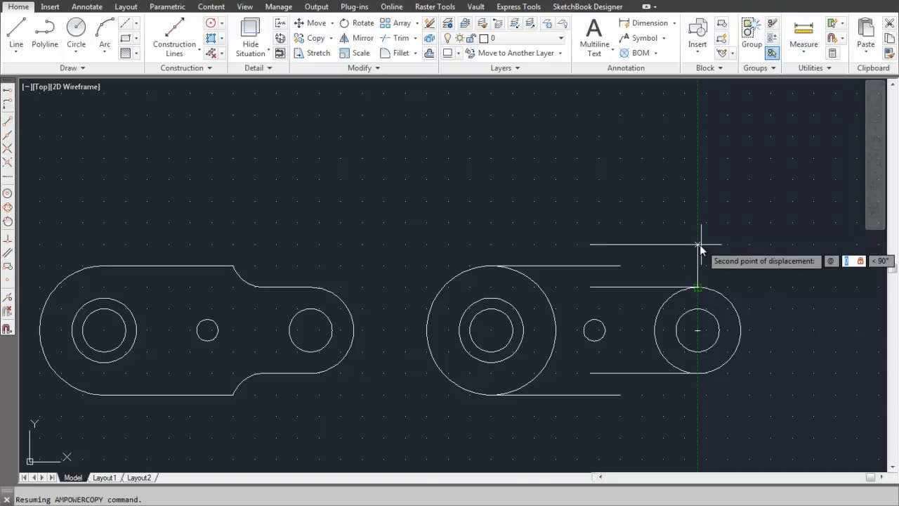
pyautogui.press('Tab')
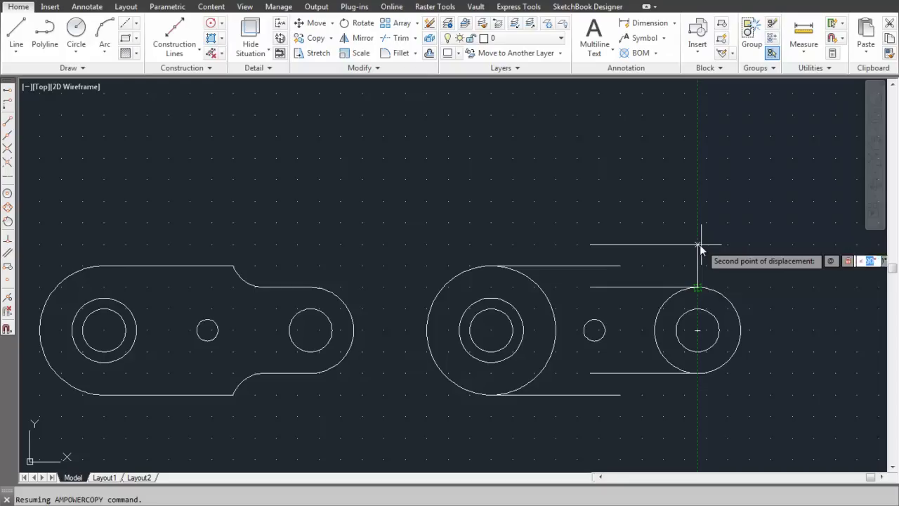
pyautogui.write('15')
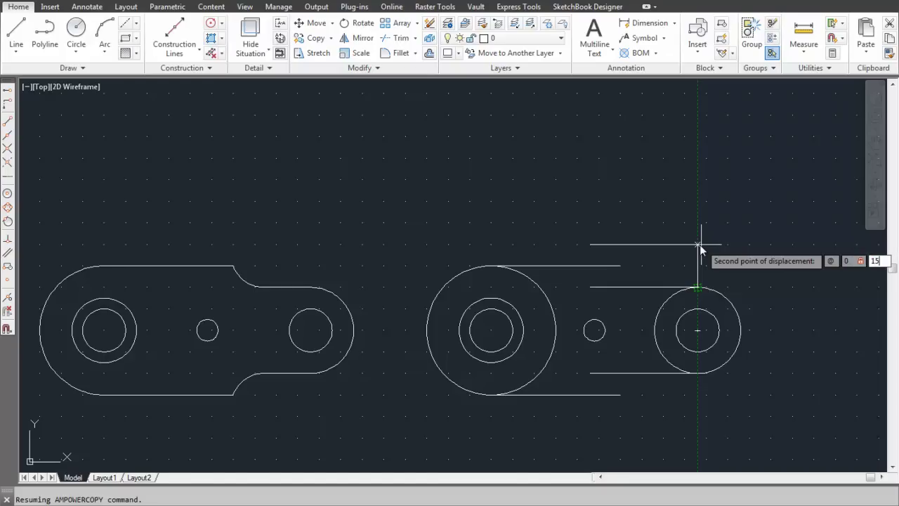
pyautogui.press('Return')
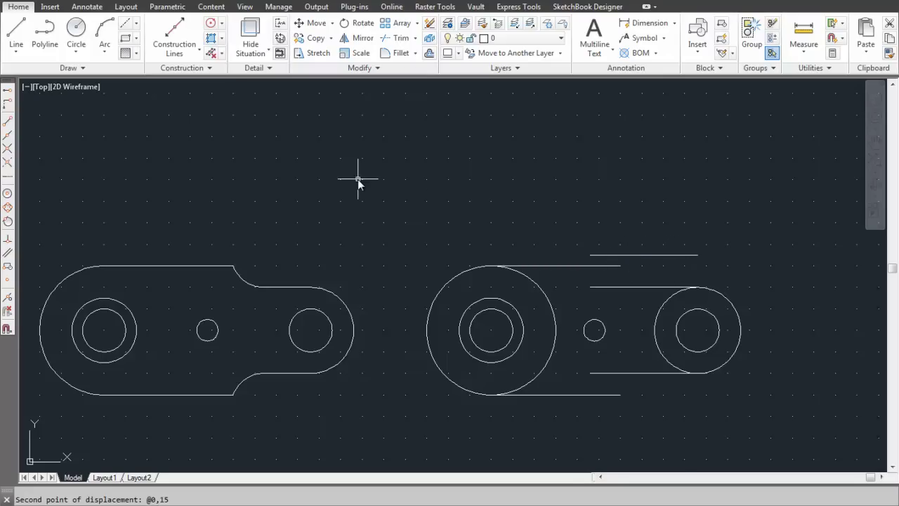
# Step: Draw radius-15 circles at the upper line's endpoint and at its intersection with the copied line
pyautogui.click(76, 29)
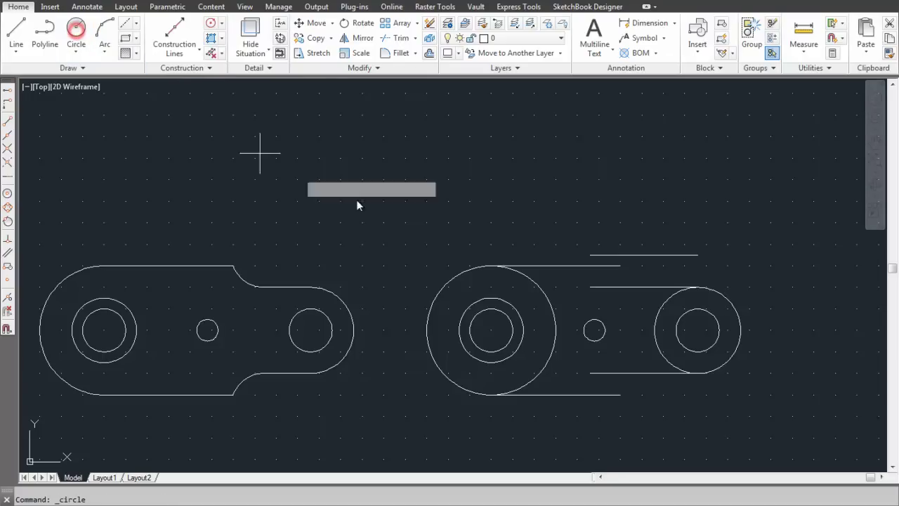
pyautogui.click(621, 266)
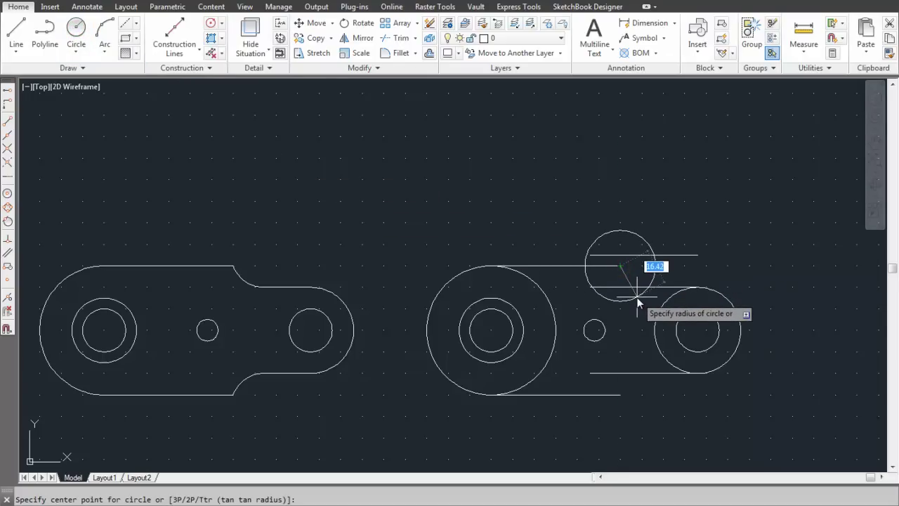
pyautogui.write('15')
pyautogui.press('Return')
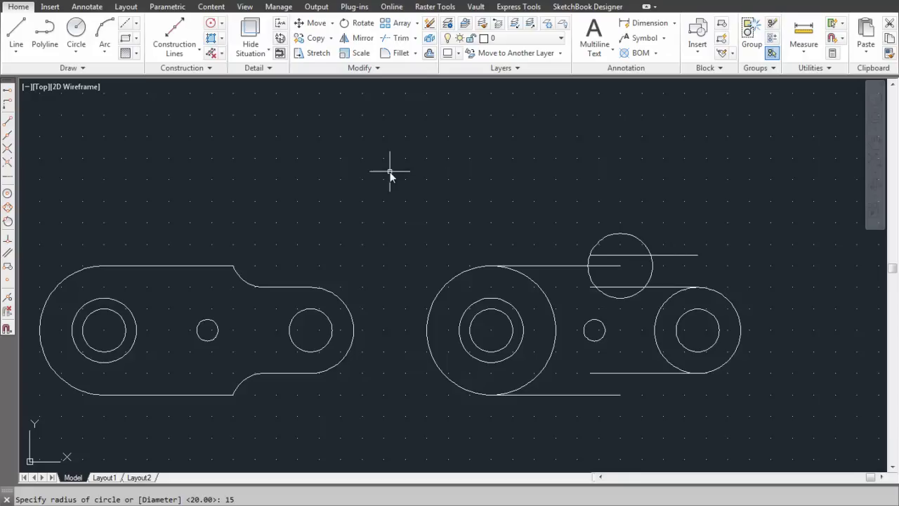
pyautogui.click(78, 31)
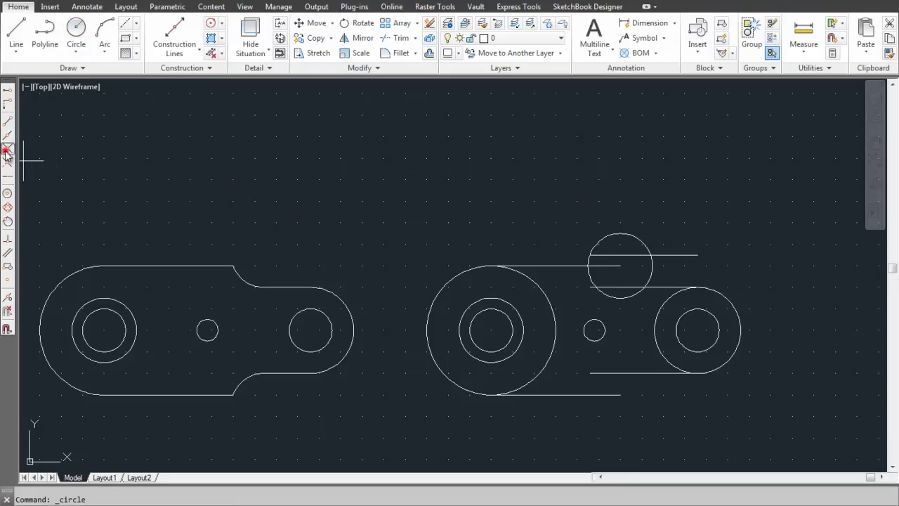
pyautogui.click(652, 256)
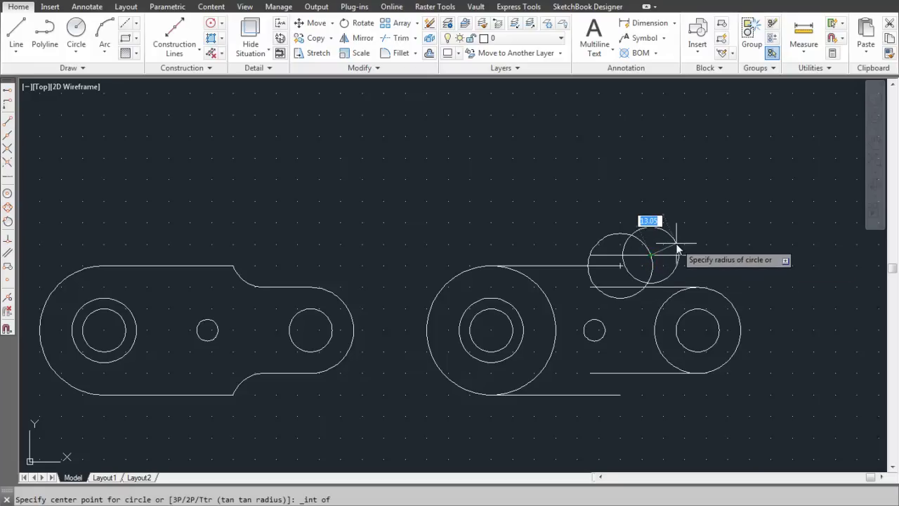
pyautogui.write('15')
pyautogui.press('Return')
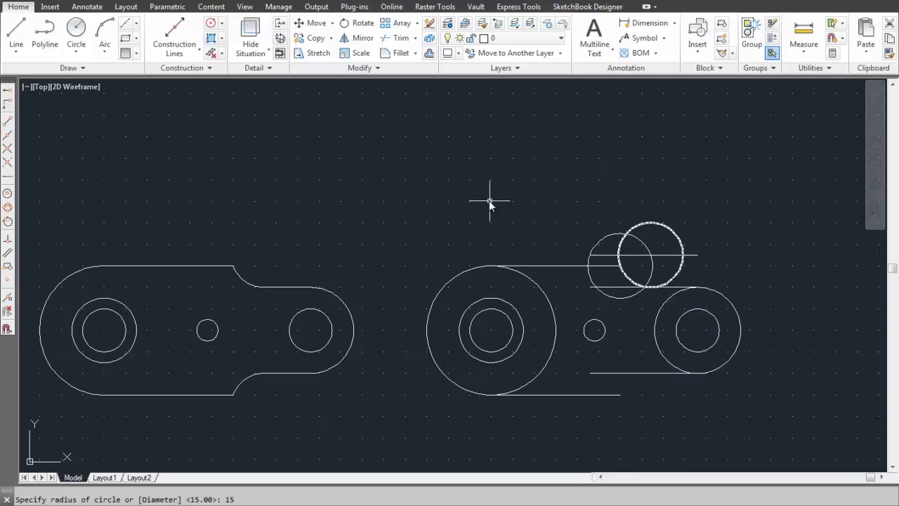
# Step: Delete the first helper circle and the copied construction line
pyautogui.click(605, 236)
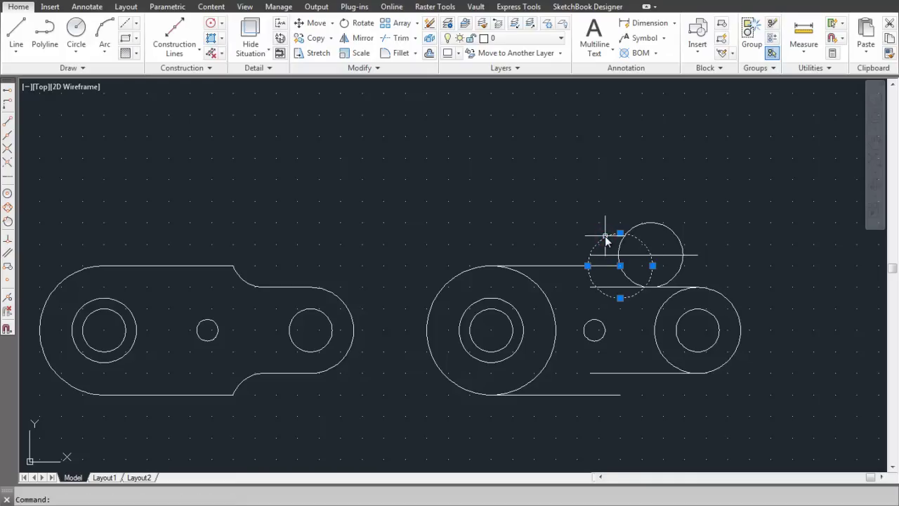
pyautogui.press('Delete')
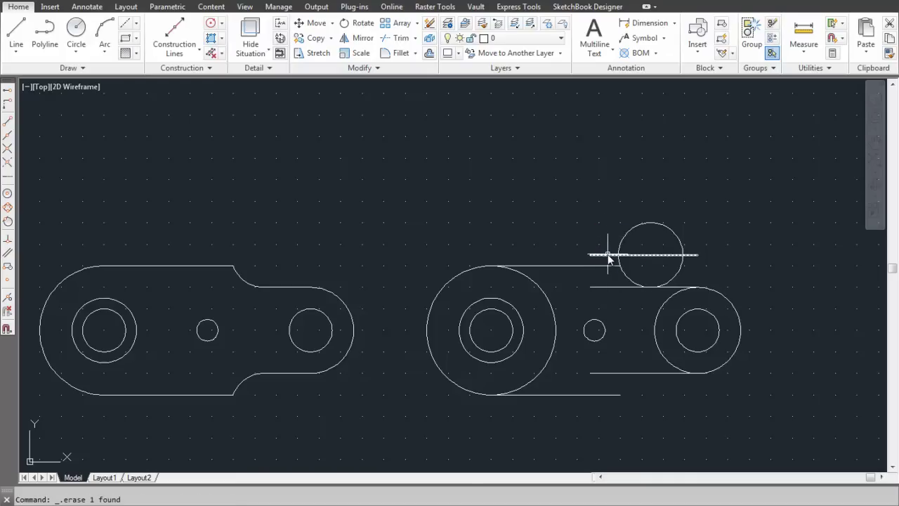
pyautogui.click(602, 254)
pyautogui.press('Delete')
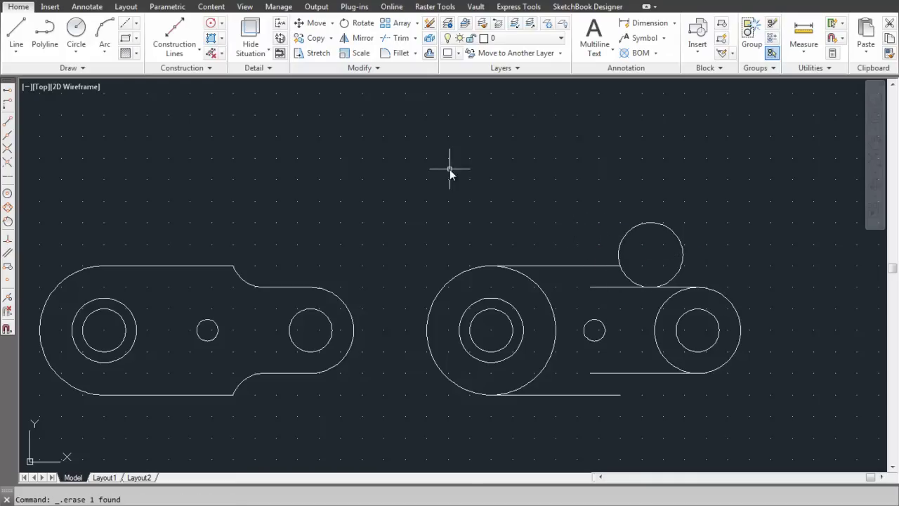
# Step: Trim the line stub and the radius-15 circle to leave a tangent arc between the lines
pyautogui.click(399, 42)
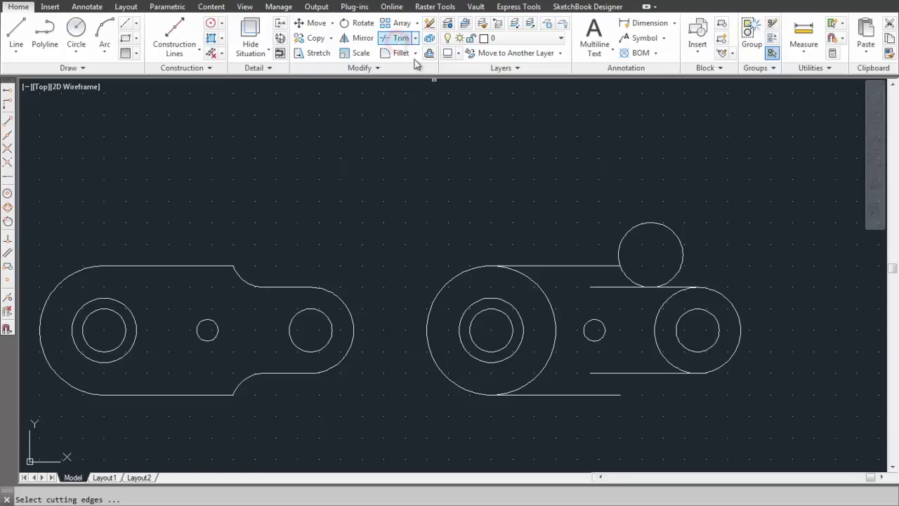
pyautogui.click(603, 217)
pyautogui.click(580, 236)
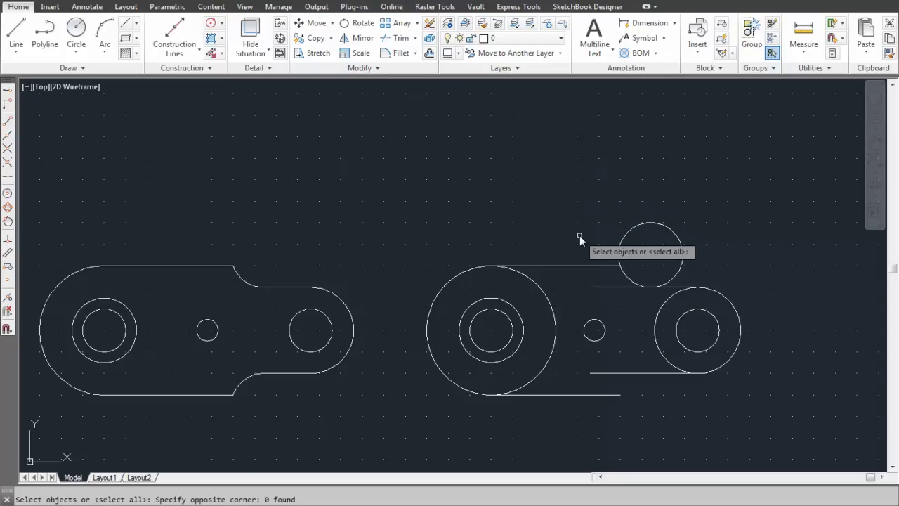
pyautogui.click(395, 38)
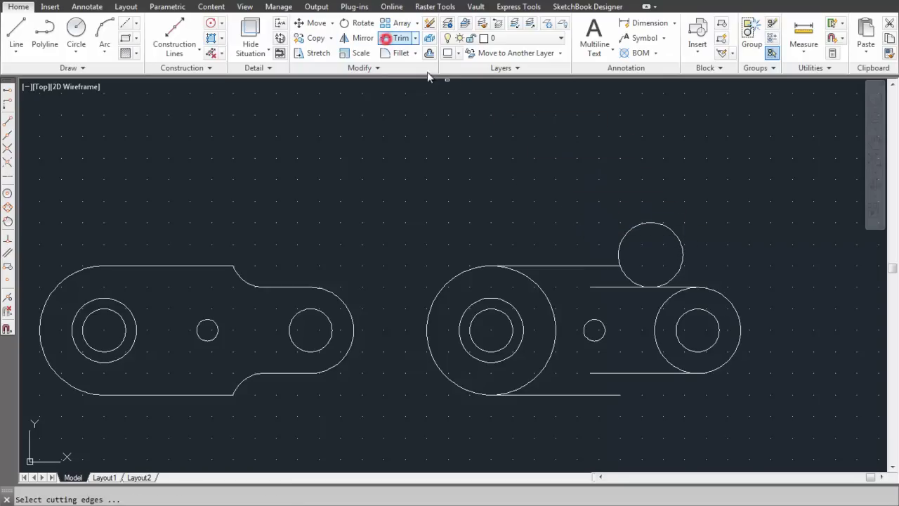
pyautogui.click(606, 266)
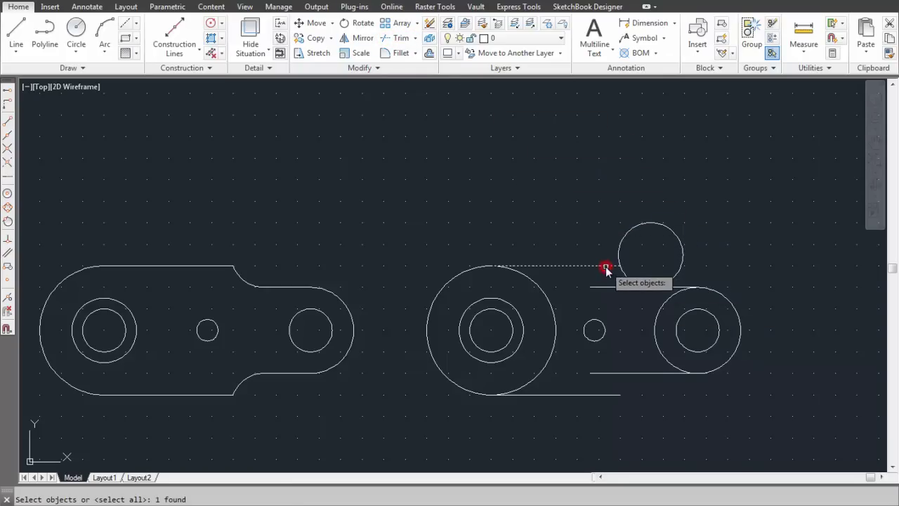
pyautogui.click(625, 275)
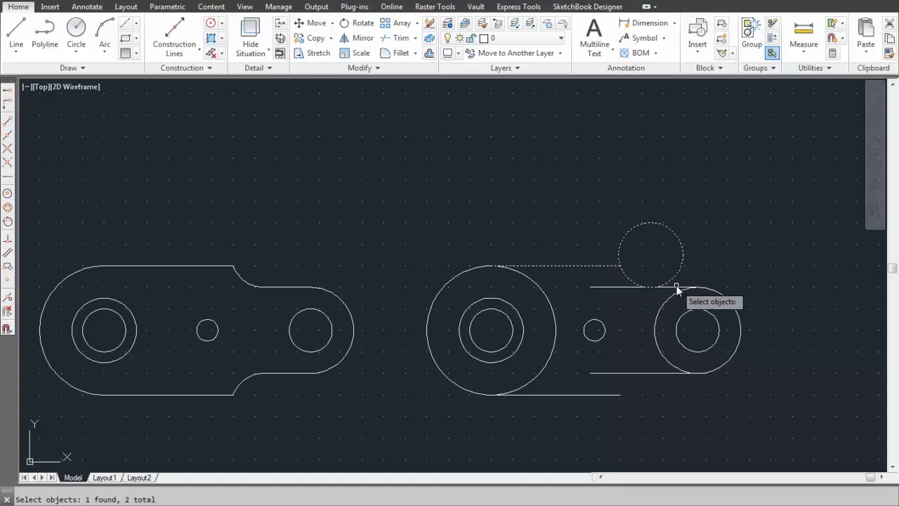
pyautogui.click(626, 288)
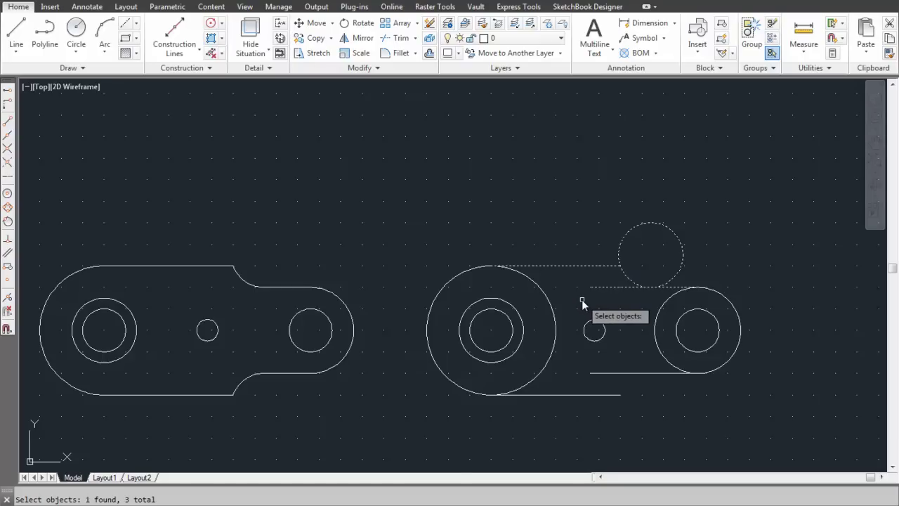
pyautogui.press('Return')
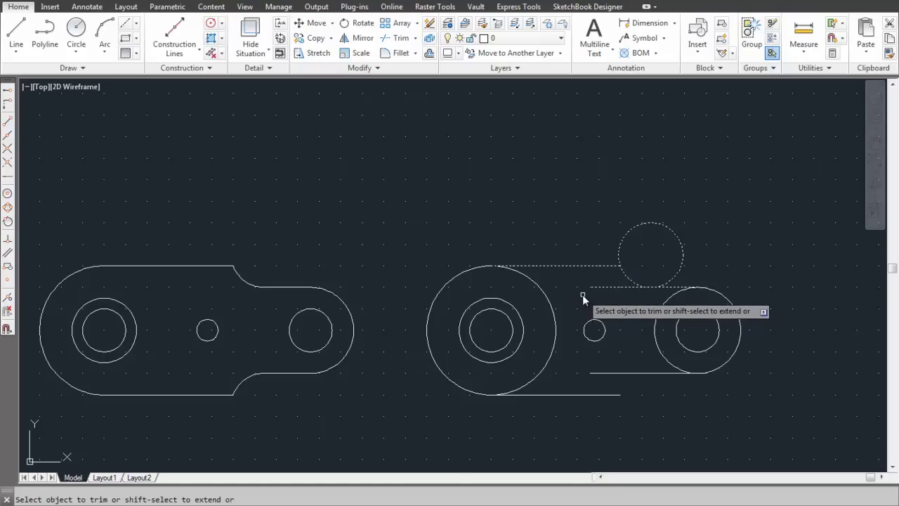
pyautogui.click(607, 288)
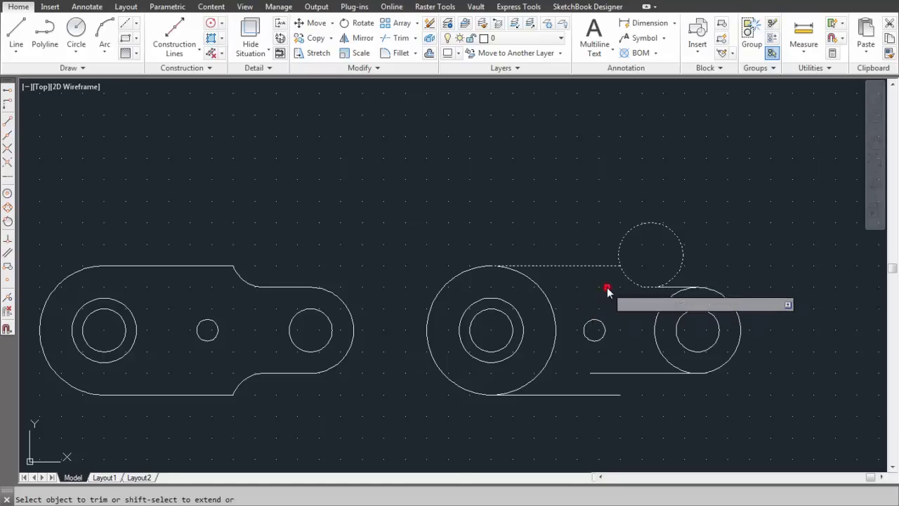
pyautogui.click(680, 274)
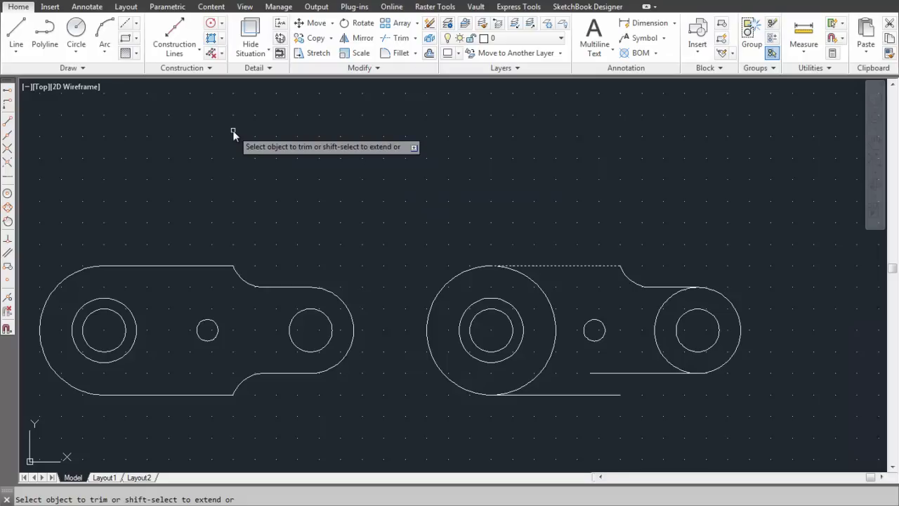
# Step: Copy the short bottom tangent line from the circle's bottom quadrant, 15 units down (@0,-15)
pyautogui.click(314, 40)
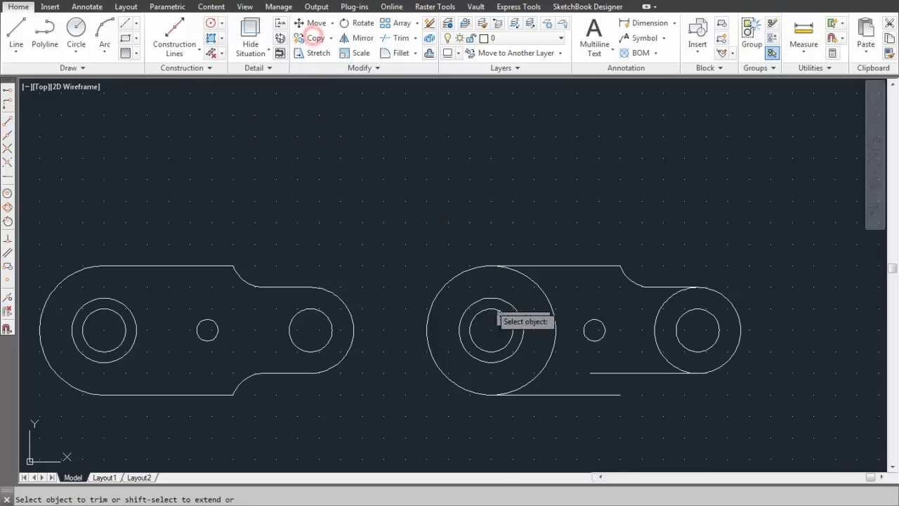
pyautogui.click(637, 373)
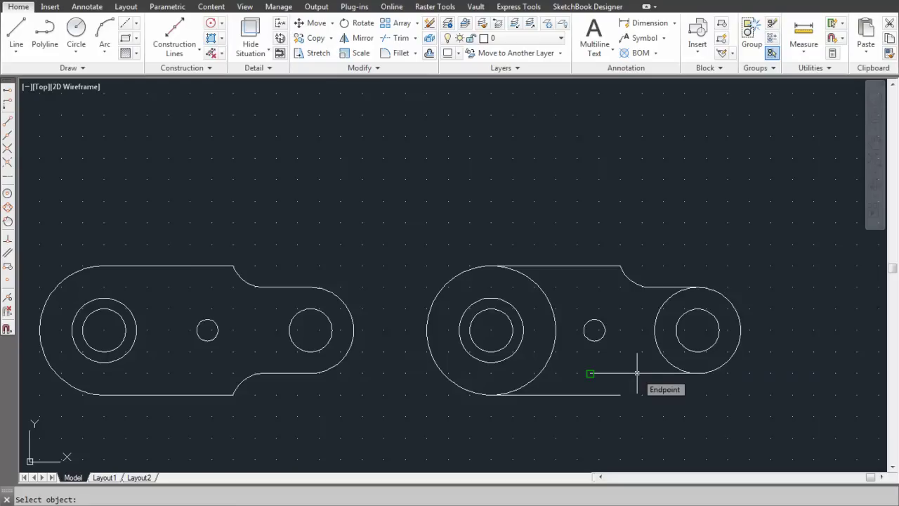
pyautogui.click(697, 373)
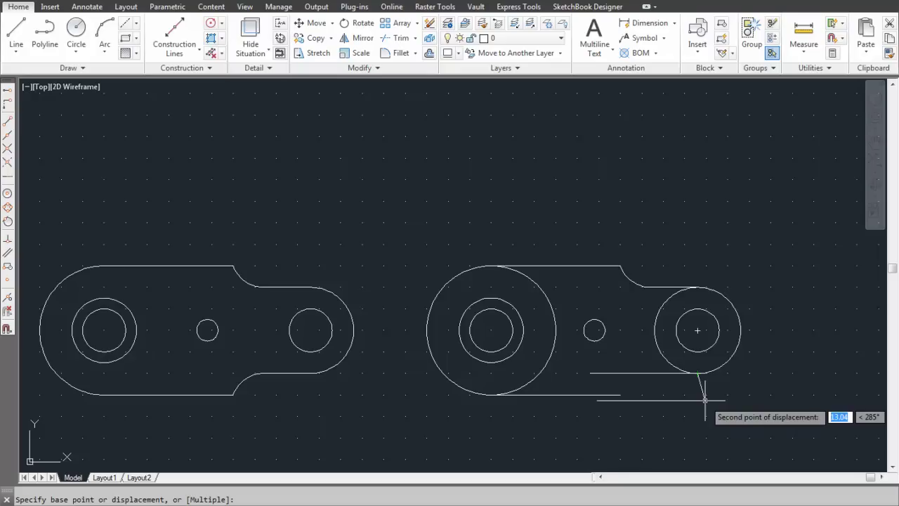
pyautogui.write('0')
pyautogui.press('Tab')
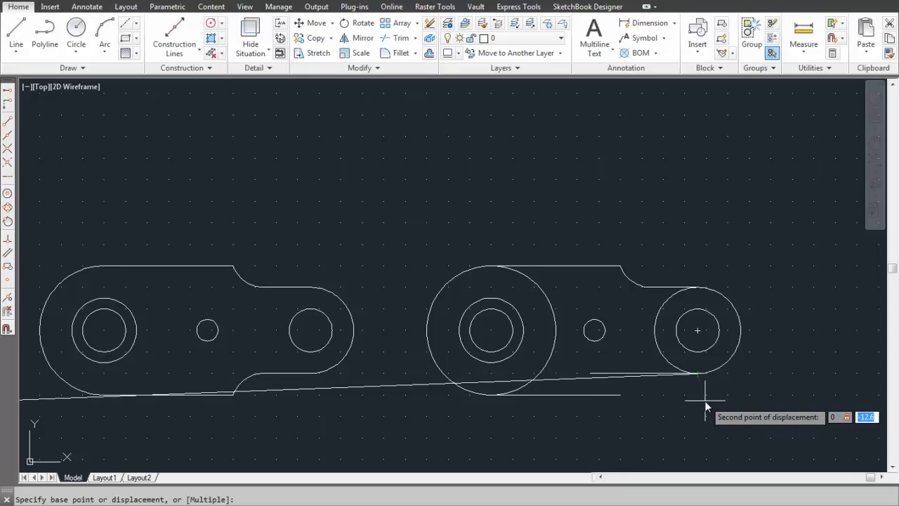
pyautogui.write('-')
pyautogui.press('Return')
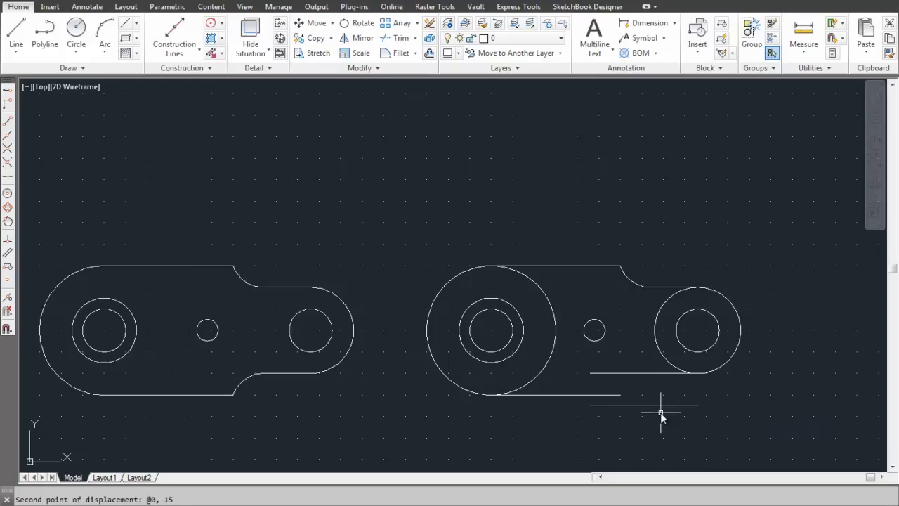
# Step: Draw a radius-15 circle centred on the lower edge's endpoint
pyautogui.click(73, 31)
pyautogui.click(620, 396)
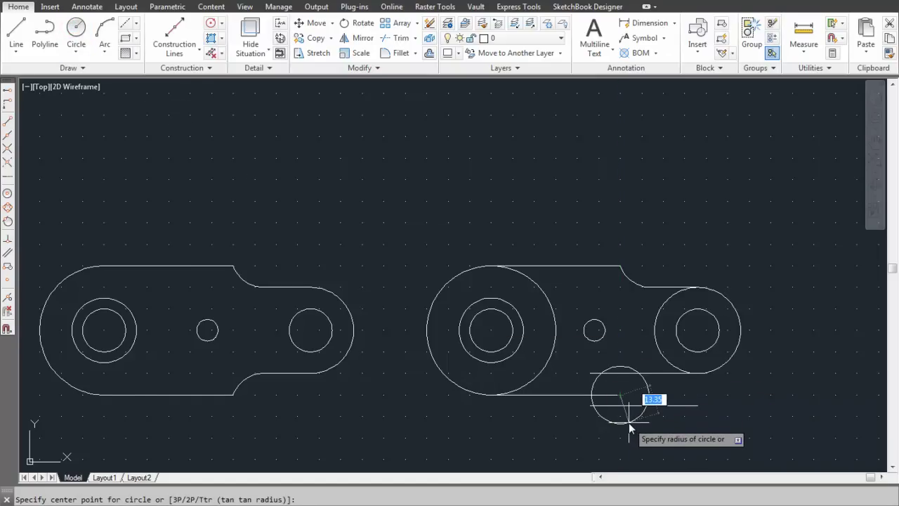
pyautogui.write('15')
pyautogui.press('Return')
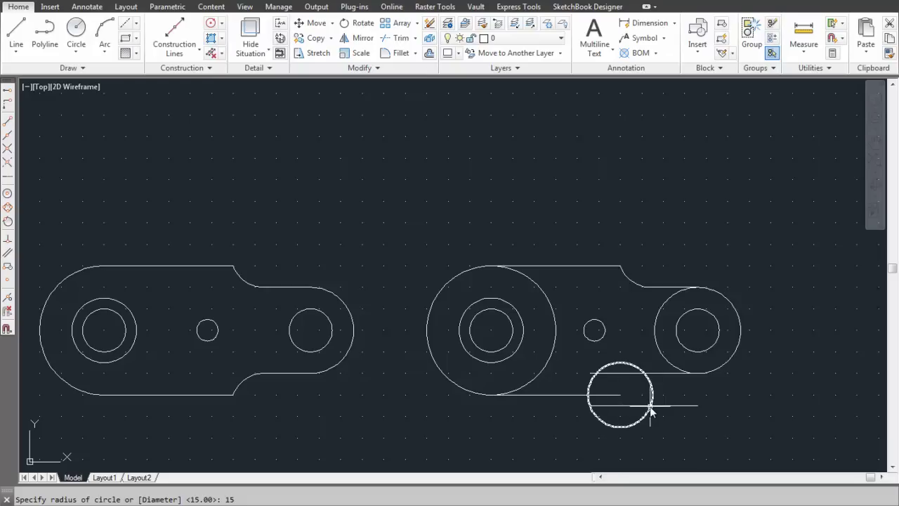
# Step: Draw a second radius-15 circle where the first circle meets the copied line
pyautogui.click(76, 28)
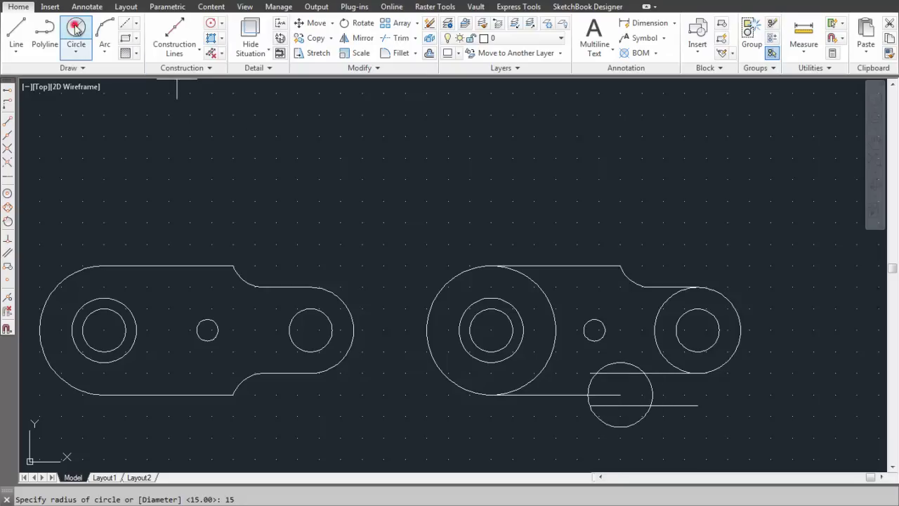
pyautogui.click(652, 407)
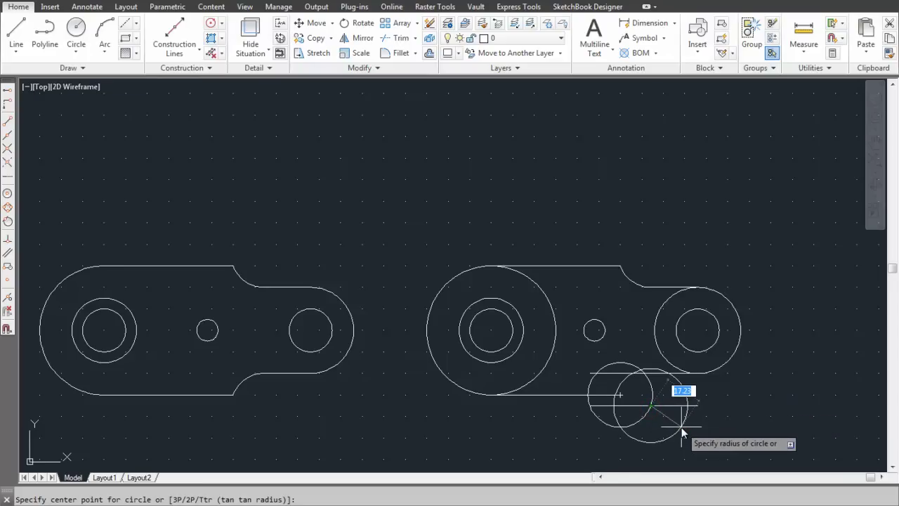
pyautogui.write('15')
pyautogui.press('Return')
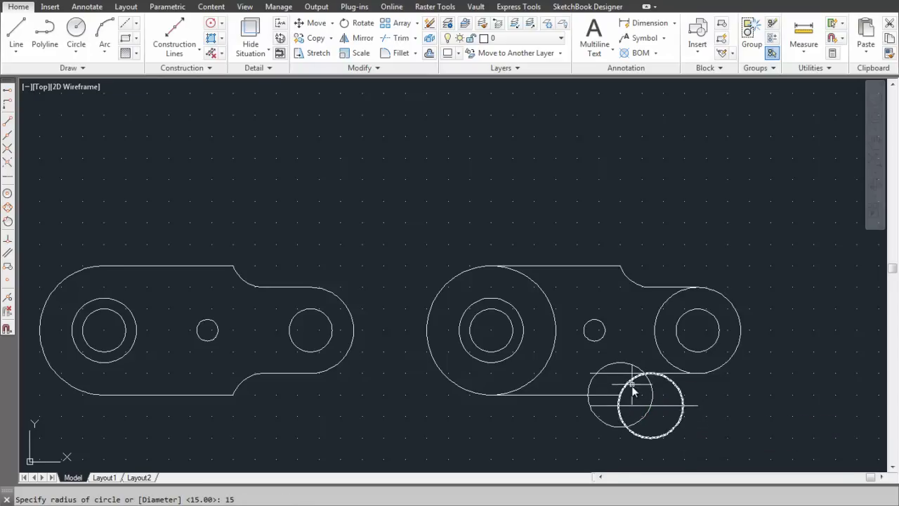
# Step: Delete the construction circle and the copied helper line
pyautogui.click(608, 367)
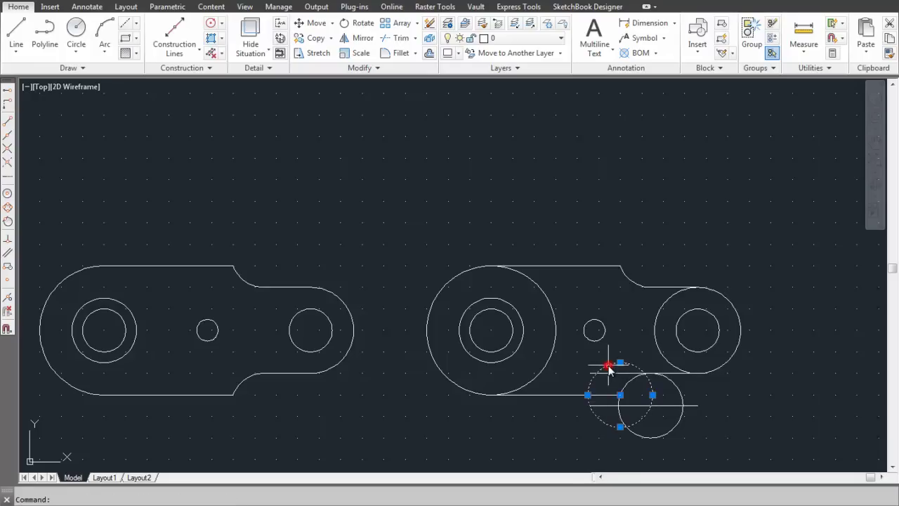
pyautogui.press('Delete')
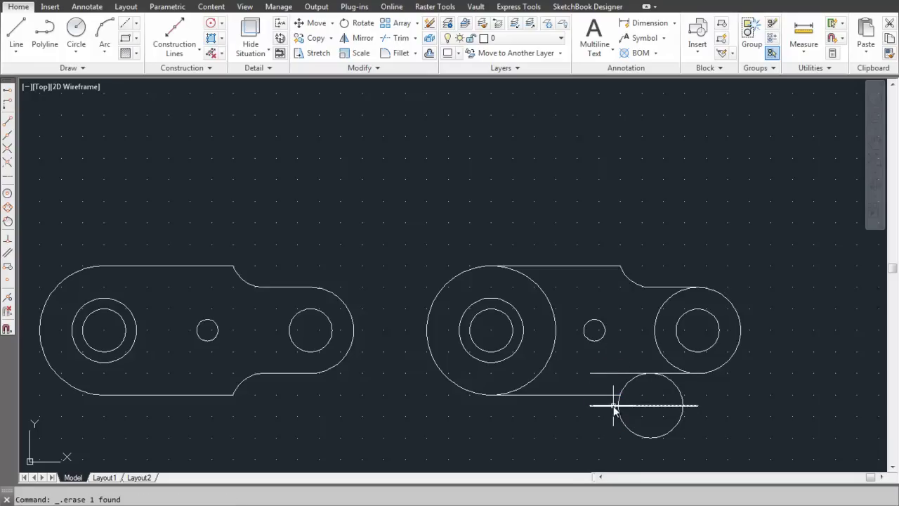
pyautogui.click(612, 406)
pyautogui.press('Delete')
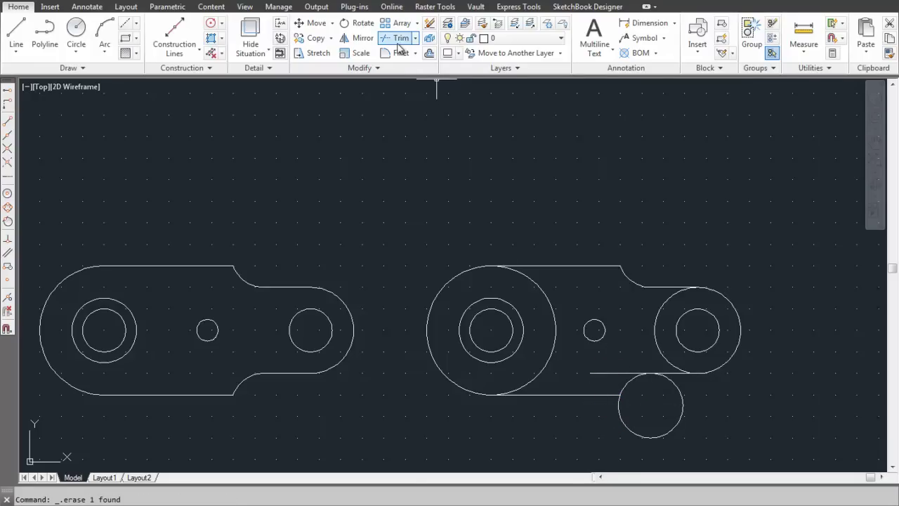
# Step: Trim the short line stub and the circle's outer part, leaving a connecting radius-15 arc
pyautogui.click(398, 39)
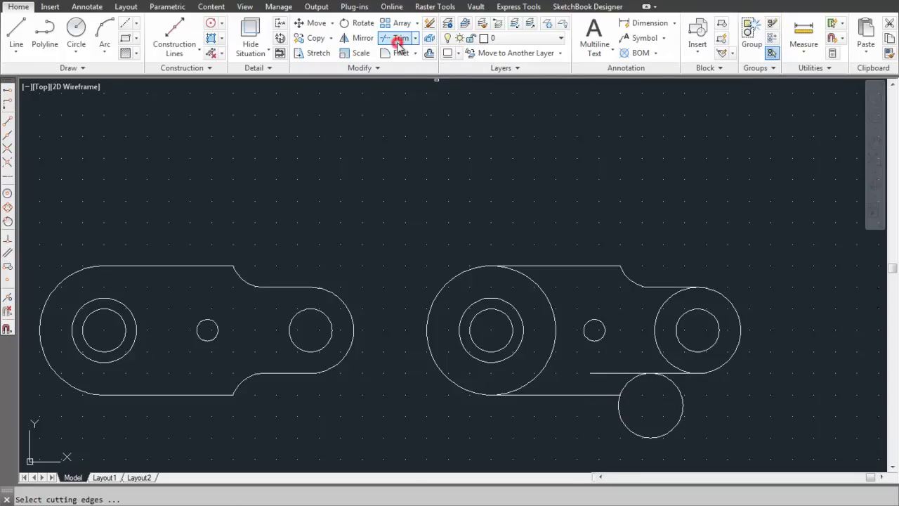
pyautogui.click(589, 395)
pyautogui.click(619, 388)
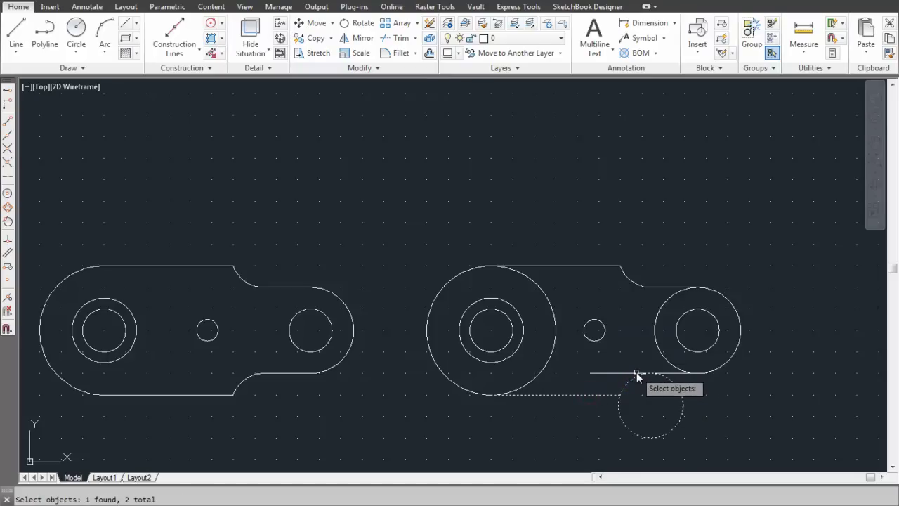
pyautogui.click(635, 375)
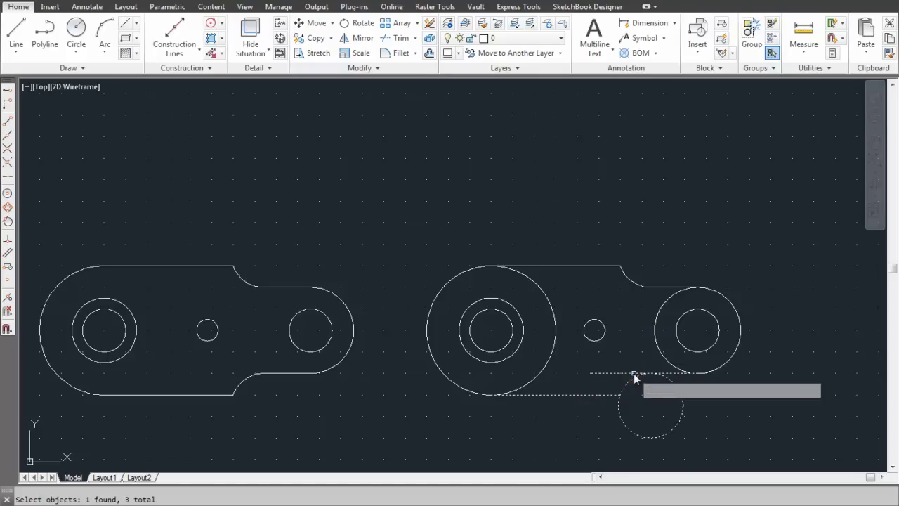
pyautogui.press('Return')
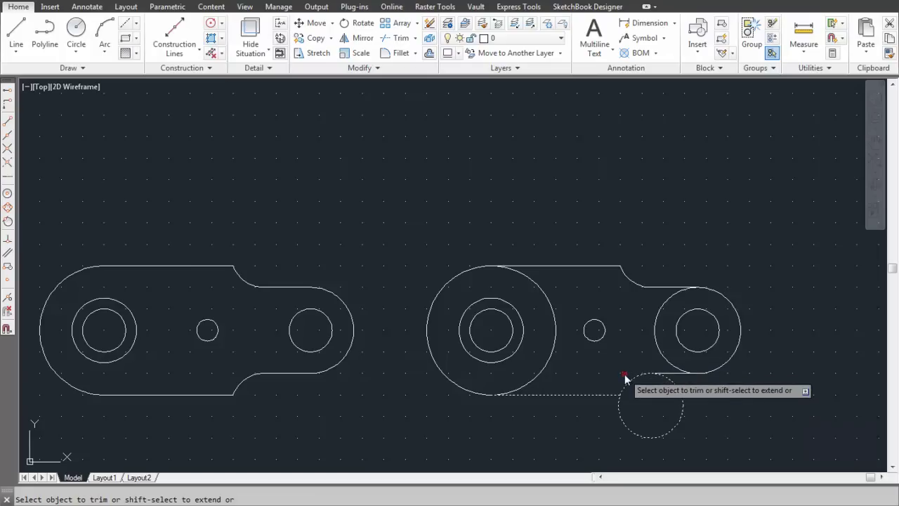
pyautogui.click(624, 374)
pyautogui.click(677, 391)
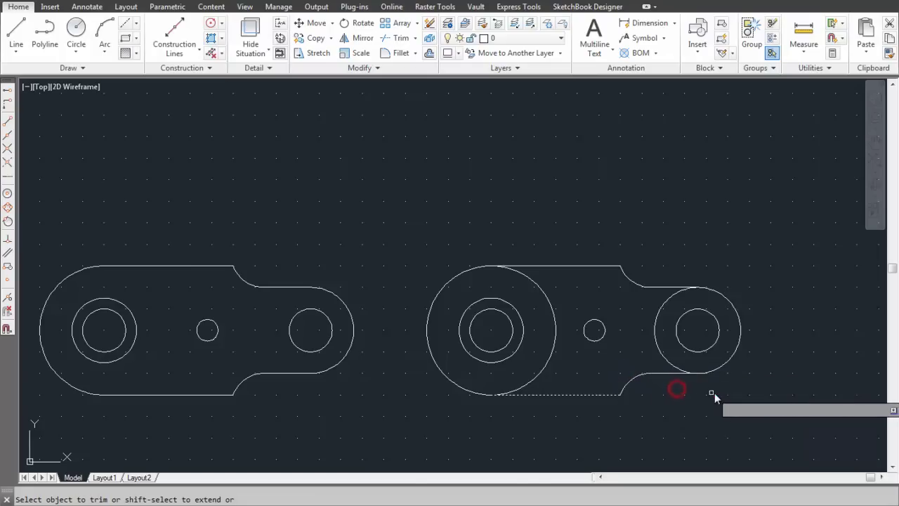
pyautogui.press('Return')
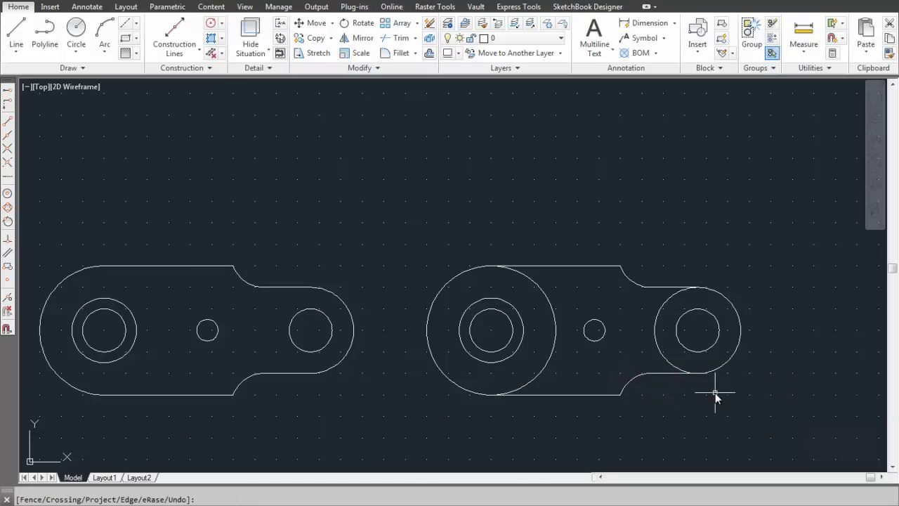
# Step: Trim the inner arcs of the large and right-end circles against the top and bottom edges
pyautogui.click(397, 38)
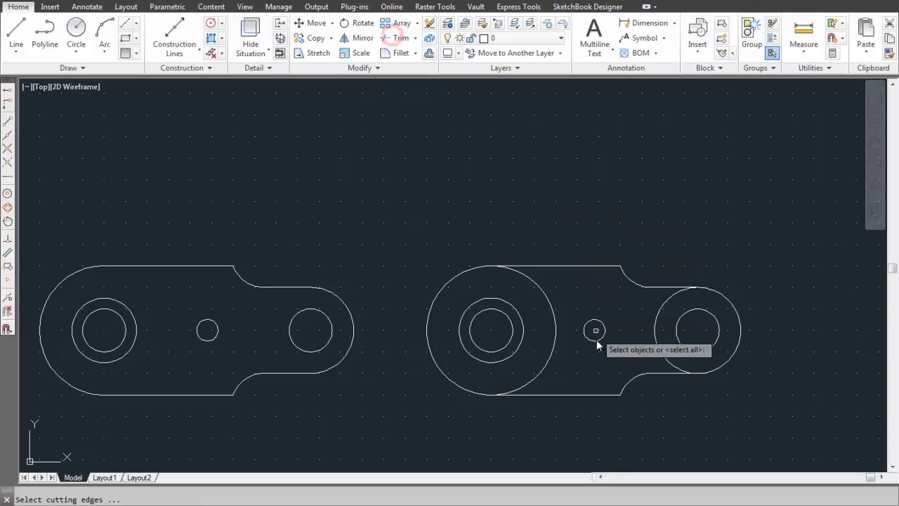
pyautogui.click(658, 373)
pyautogui.click(657, 288)
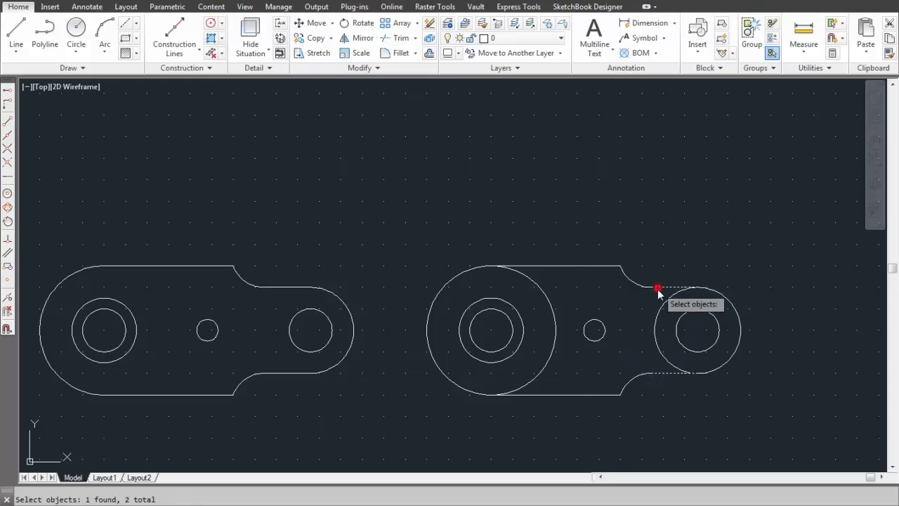
pyautogui.click(560, 395)
pyautogui.click(553, 267)
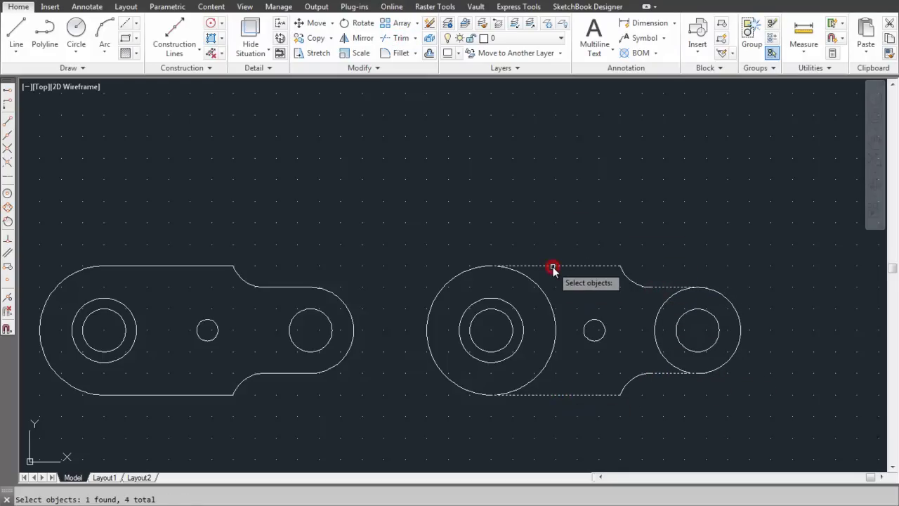
pyautogui.press('Return')
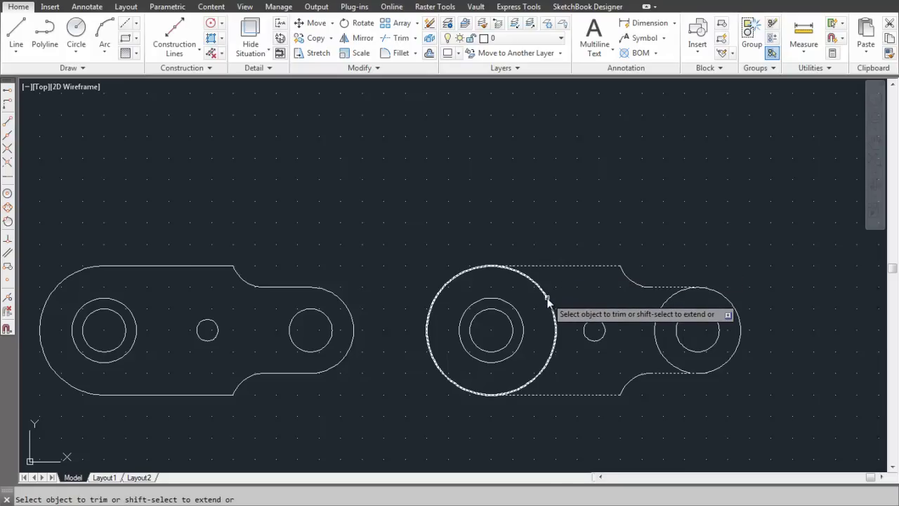
pyautogui.click(547, 297)
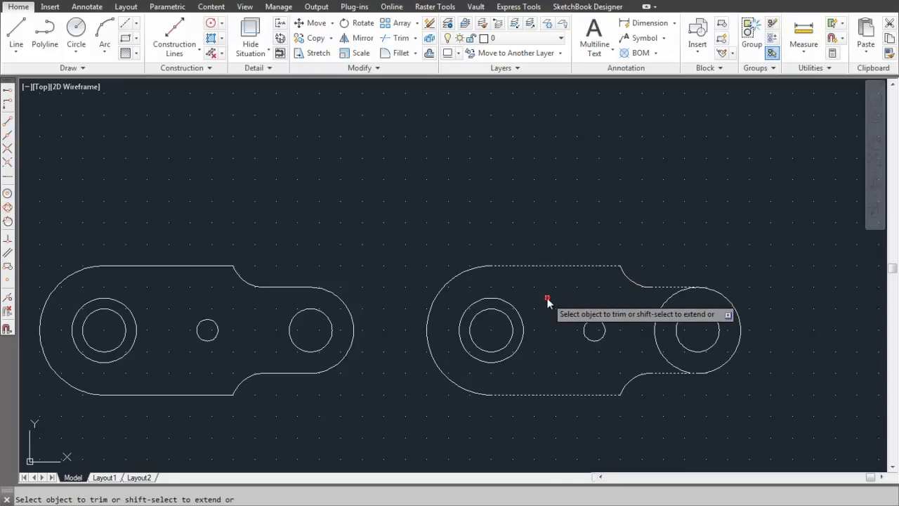
pyautogui.click(658, 313)
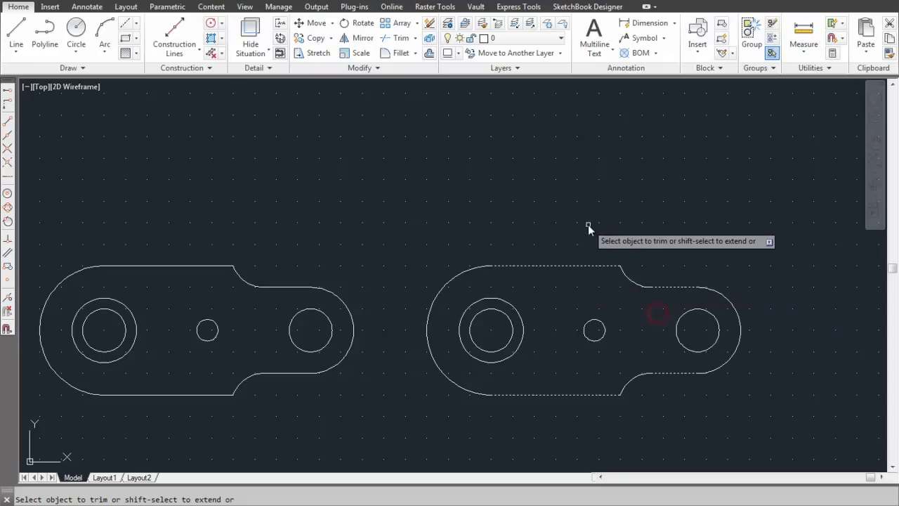
pyautogui.press('Return')
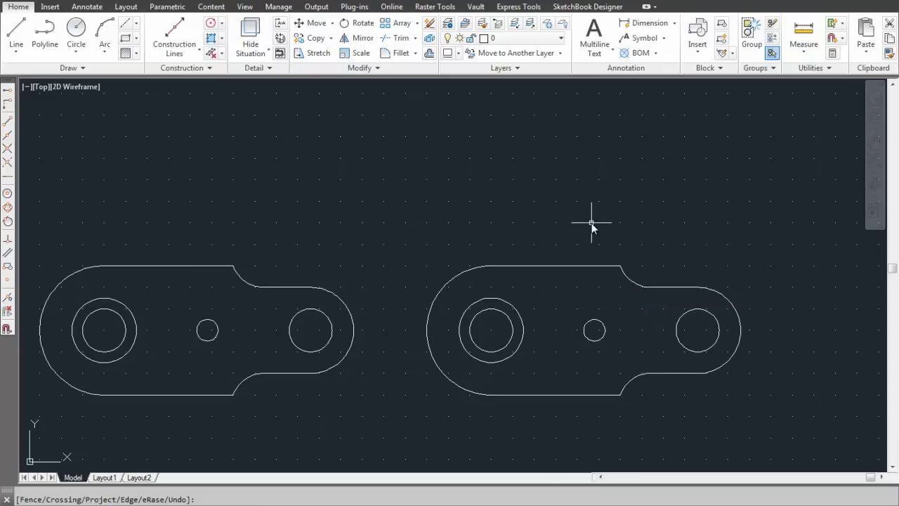